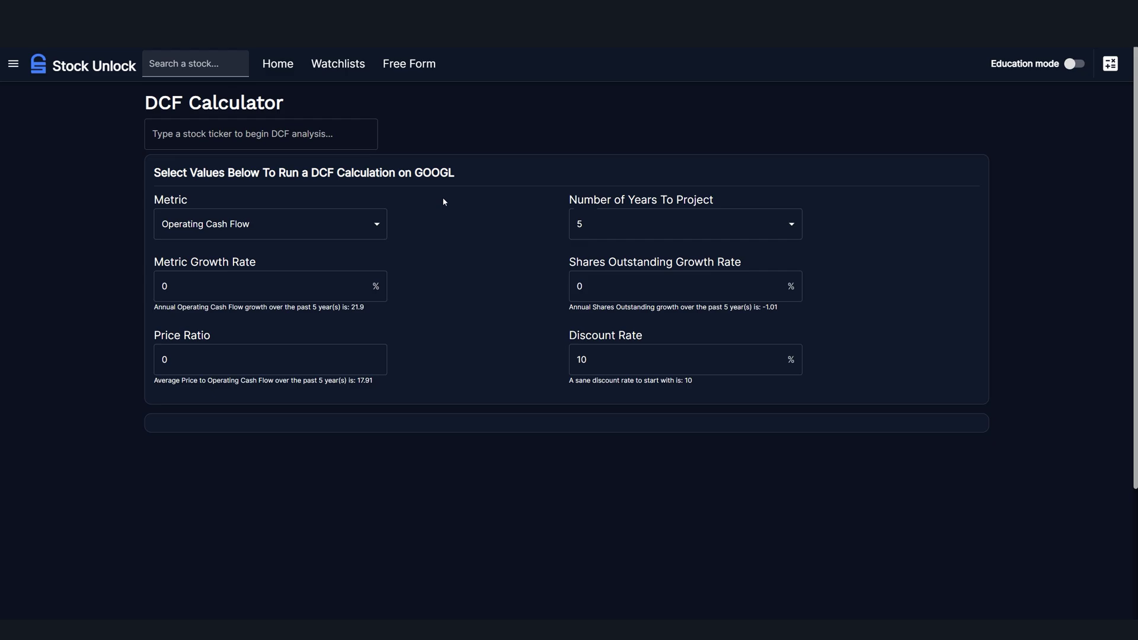
# Load Alphabet Inc-Cl A (GOOGL) common stock as the company for the DCF analysis.
pyautogui.click(221, 141)
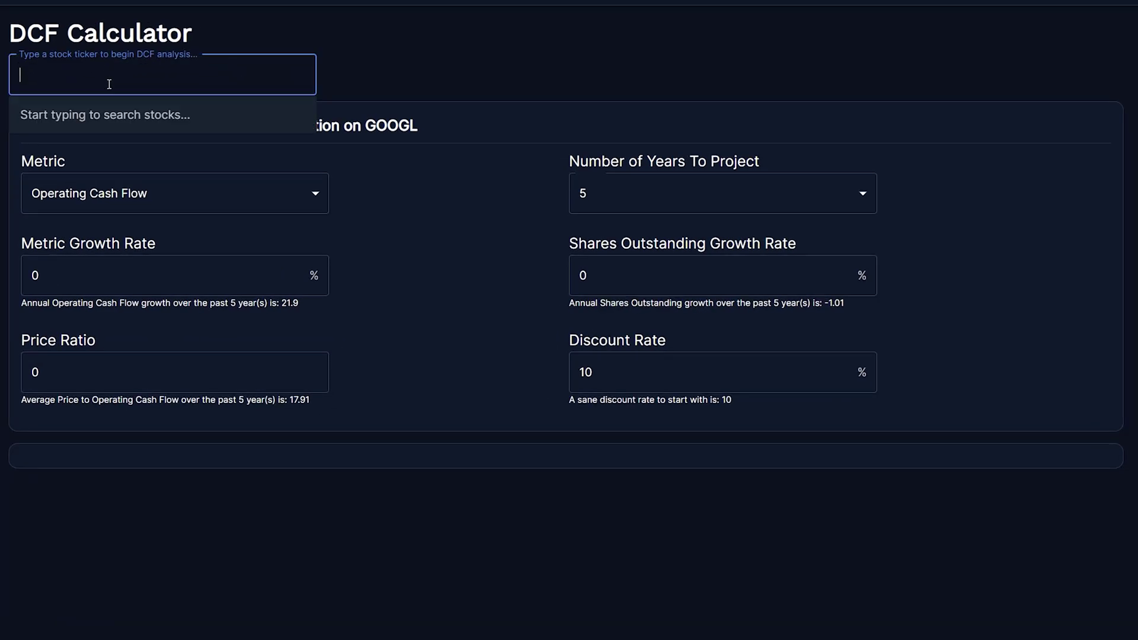
pyautogui.write('googl')
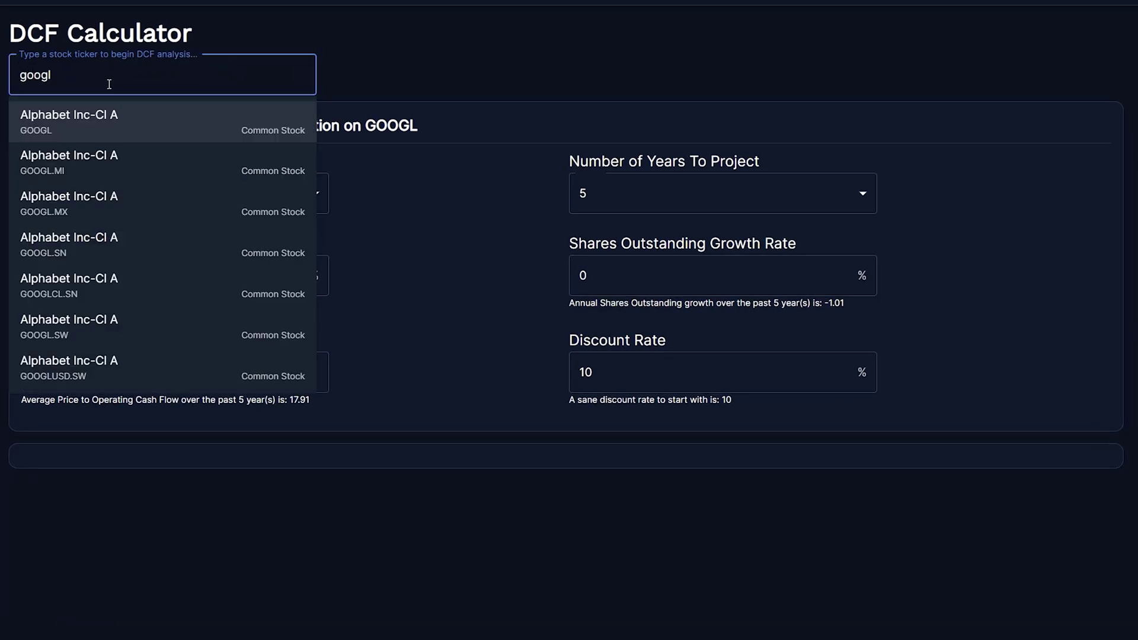
pyautogui.click(102, 125)
pyautogui.click(423, 107)
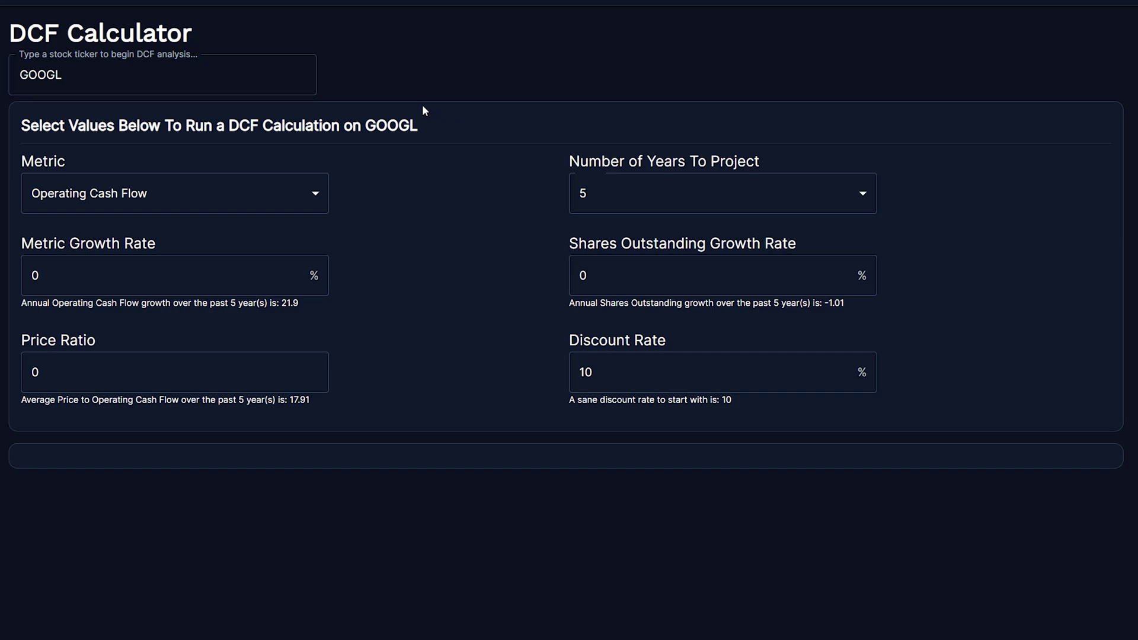
pyautogui.click(43, 77)
pyautogui.doubleClick(43, 78)
pyautogui.press('Left')
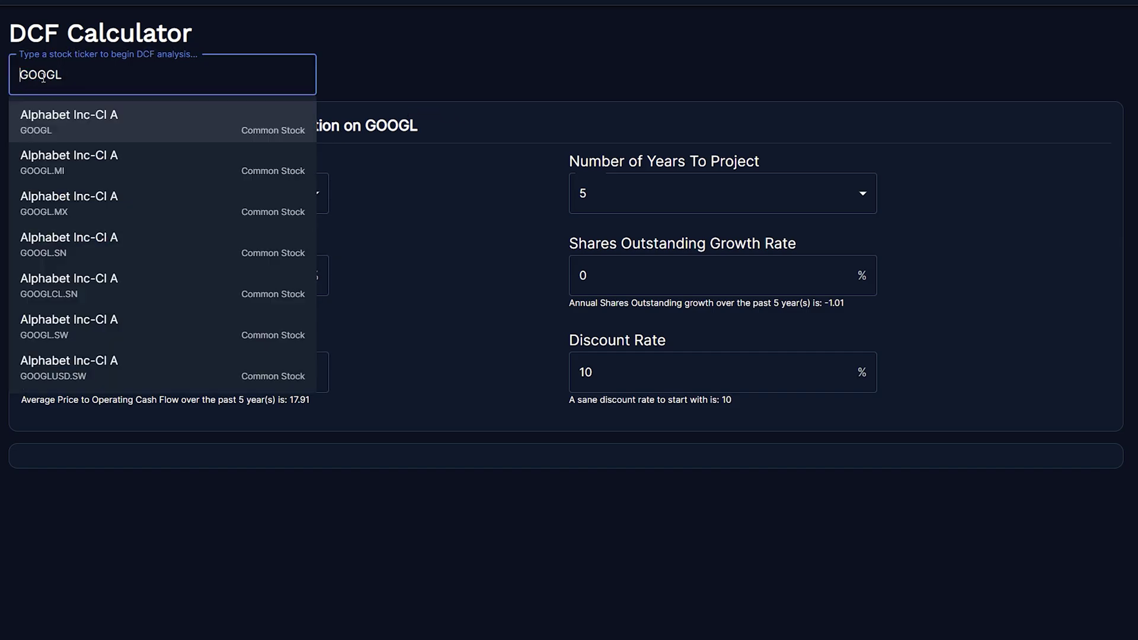
pyautogui.click(373, 66)
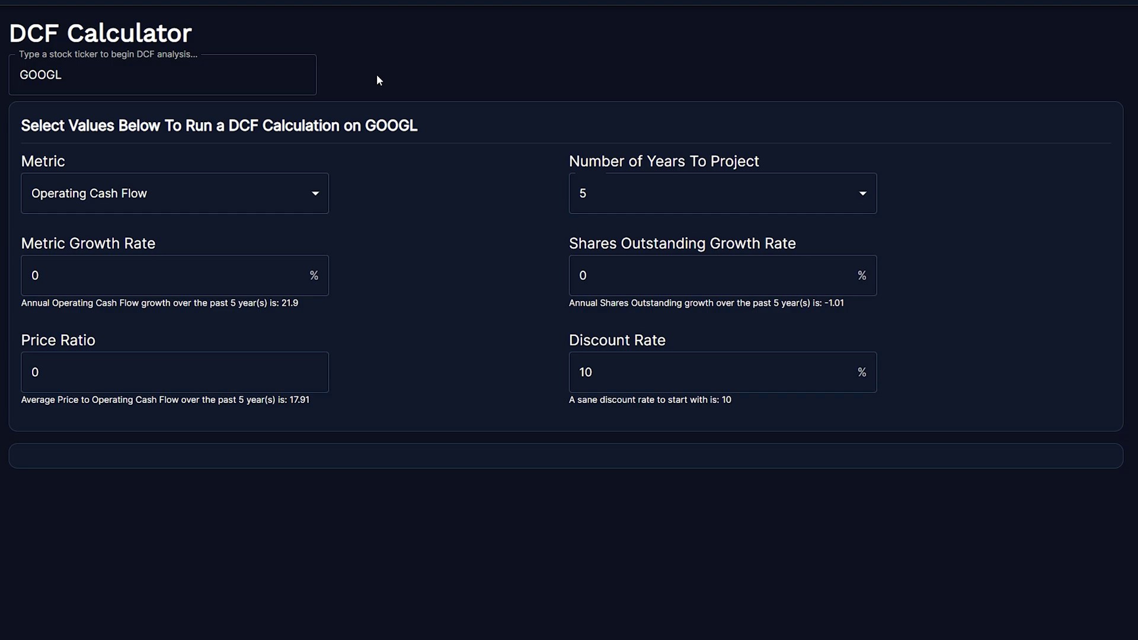
# Choose Free Cash Flow as the metric for the GOOGL DCF calculation.
pyautogui.click(318, 198)
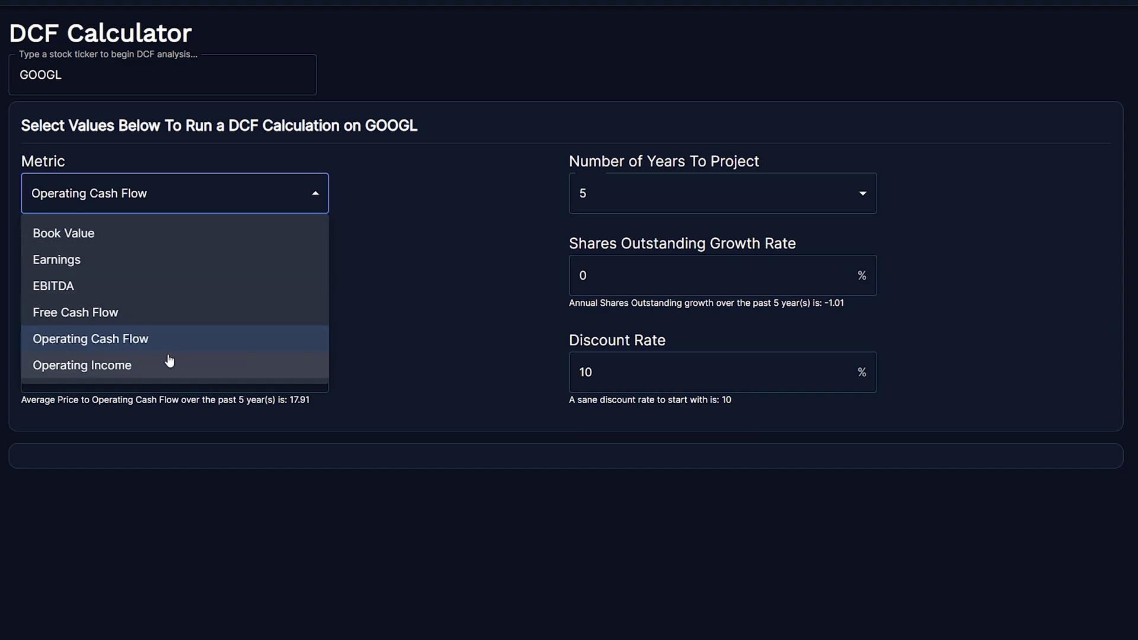
pyautogui.click(89, 313)
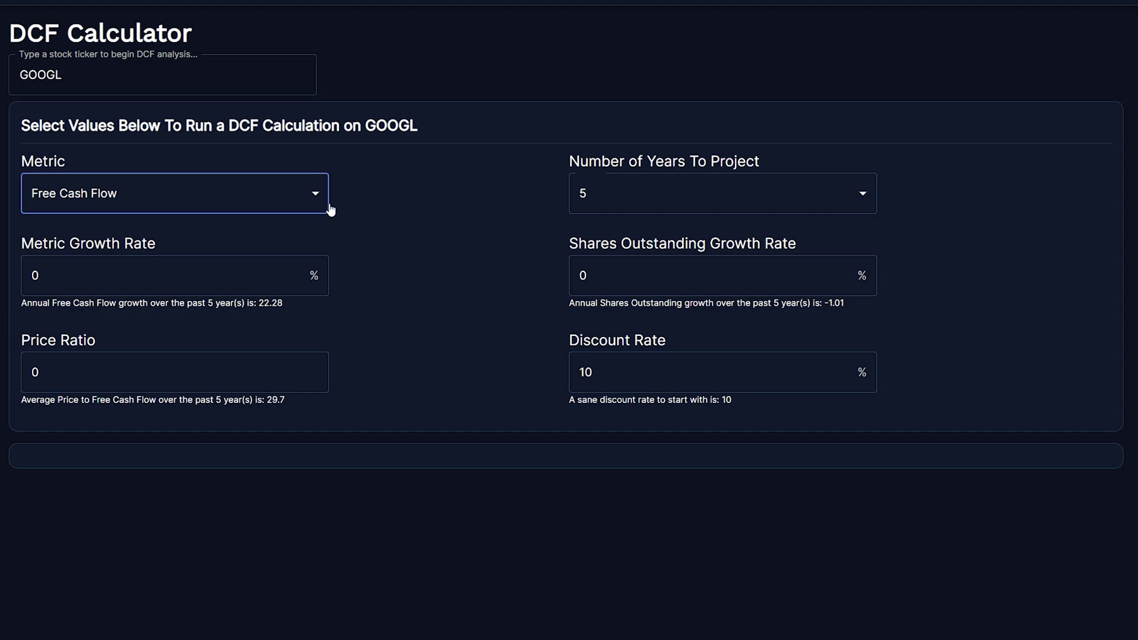
pyautogui.click(318, 203)
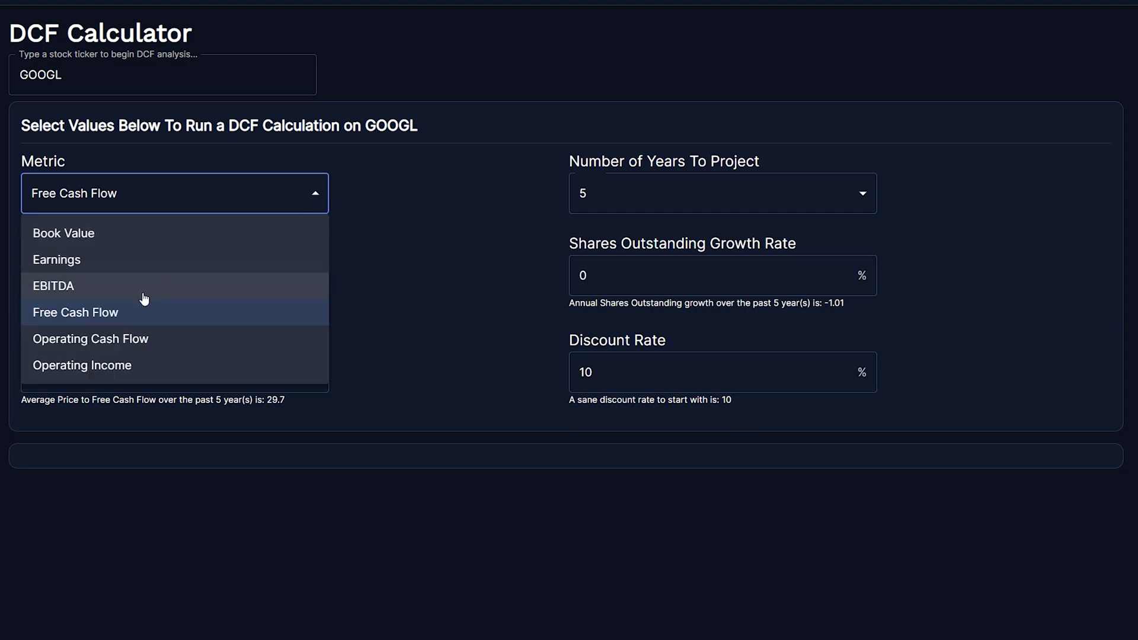
pyautogui.click(112, 320)
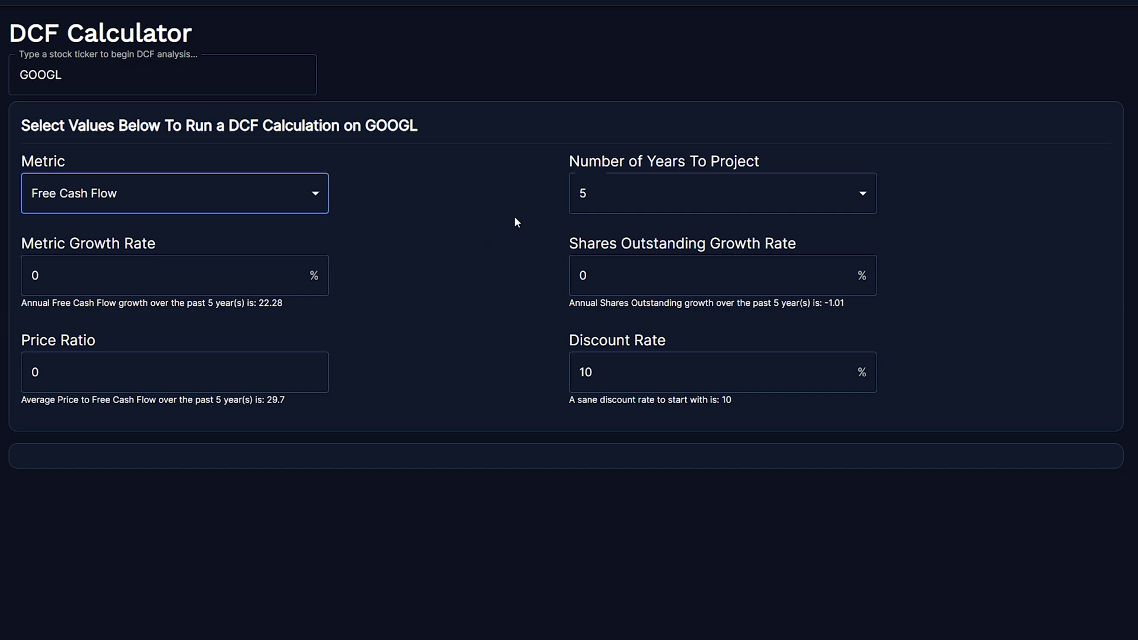
# Try a projection period of 10 years and return it to 5 years.
pyautogui.click(865, 203)
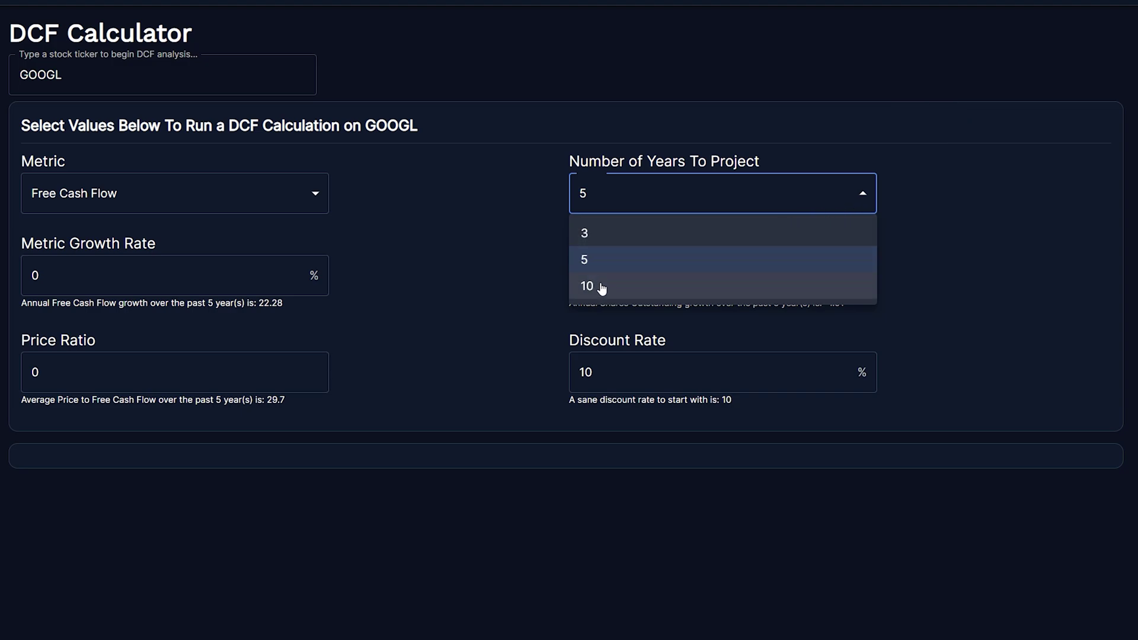
pyautogui.click(594, 267)
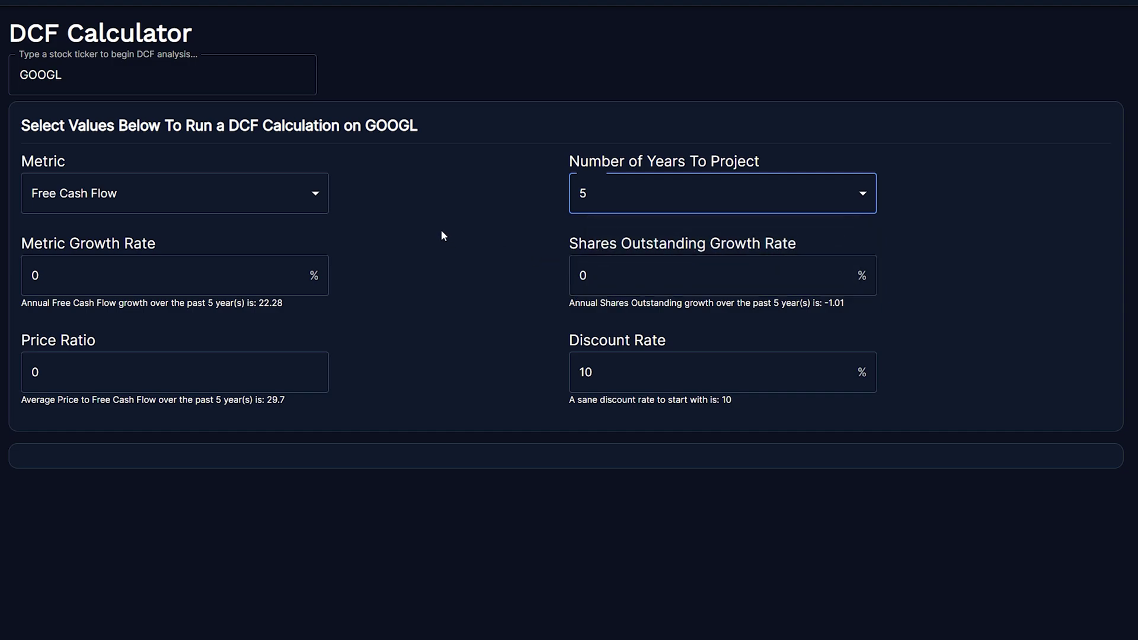
pyautogui.click(664, 199)
pyautogui.click(610, 285)
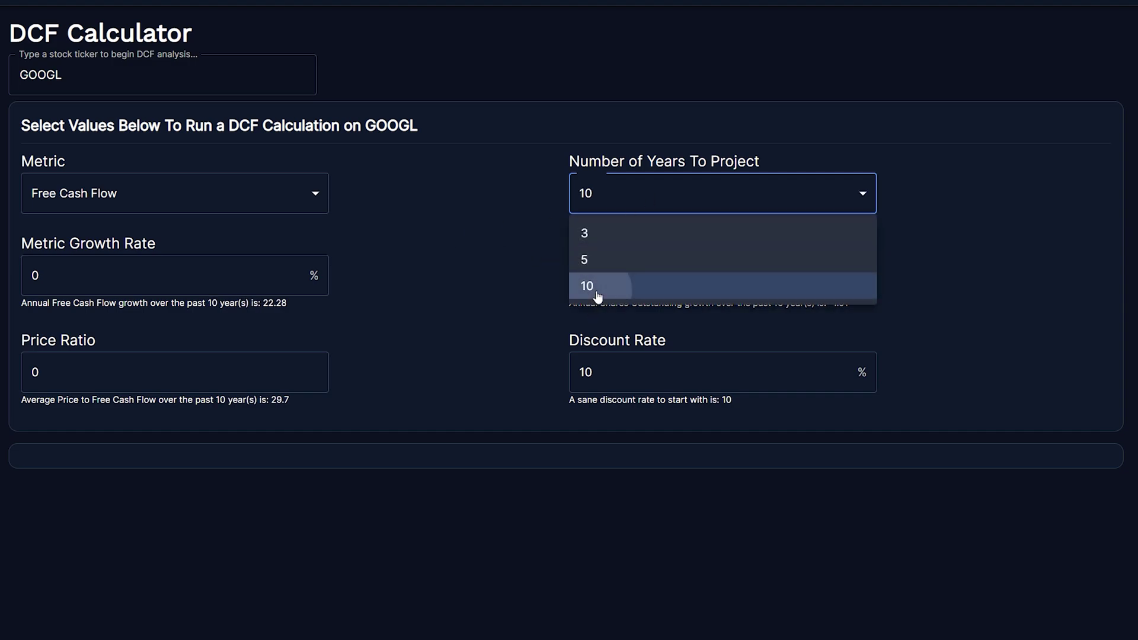
pyautogui.click(635, 209)
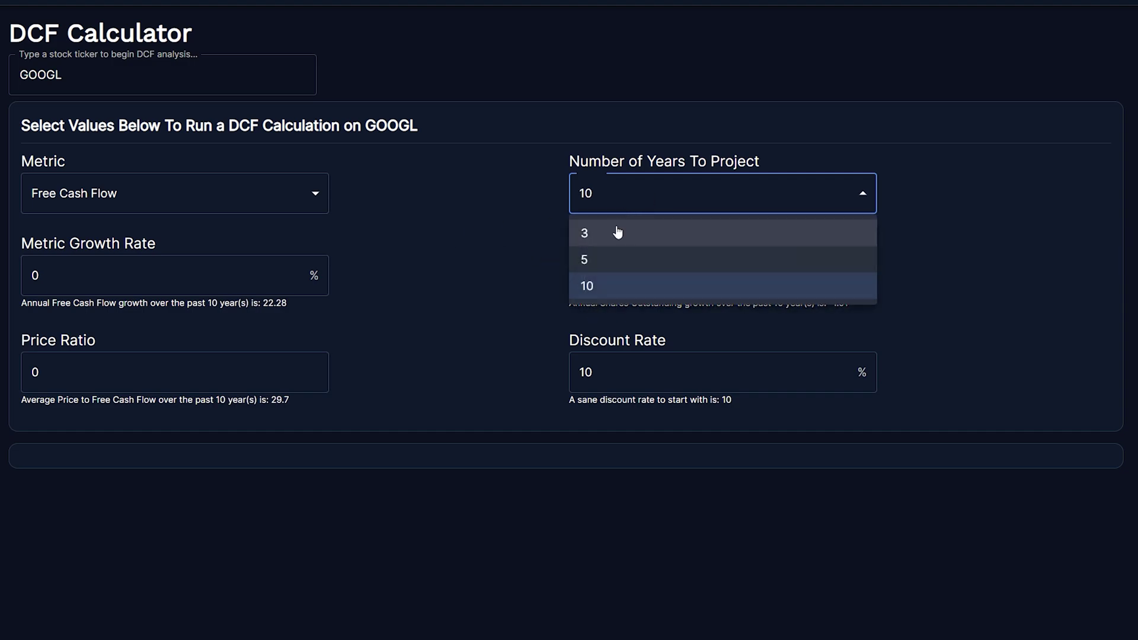
pyautogui.click(605, 257)
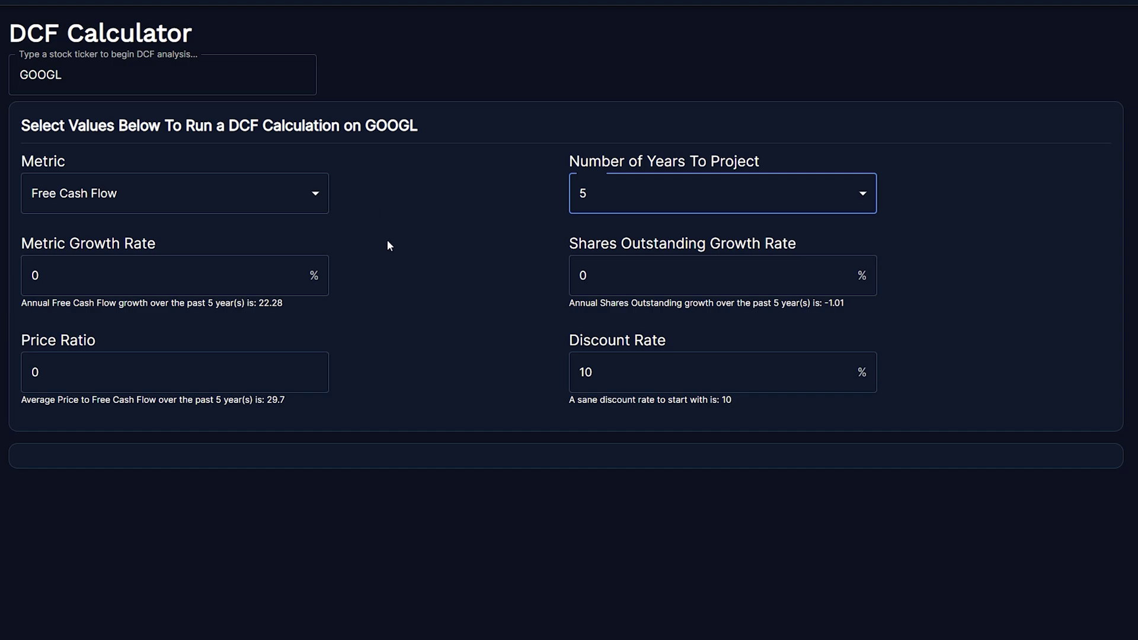
# Set the metric growth rate to 10%, using the past free cash flow growth figure as reference.
pyautogui.doubleClick(197, 293)
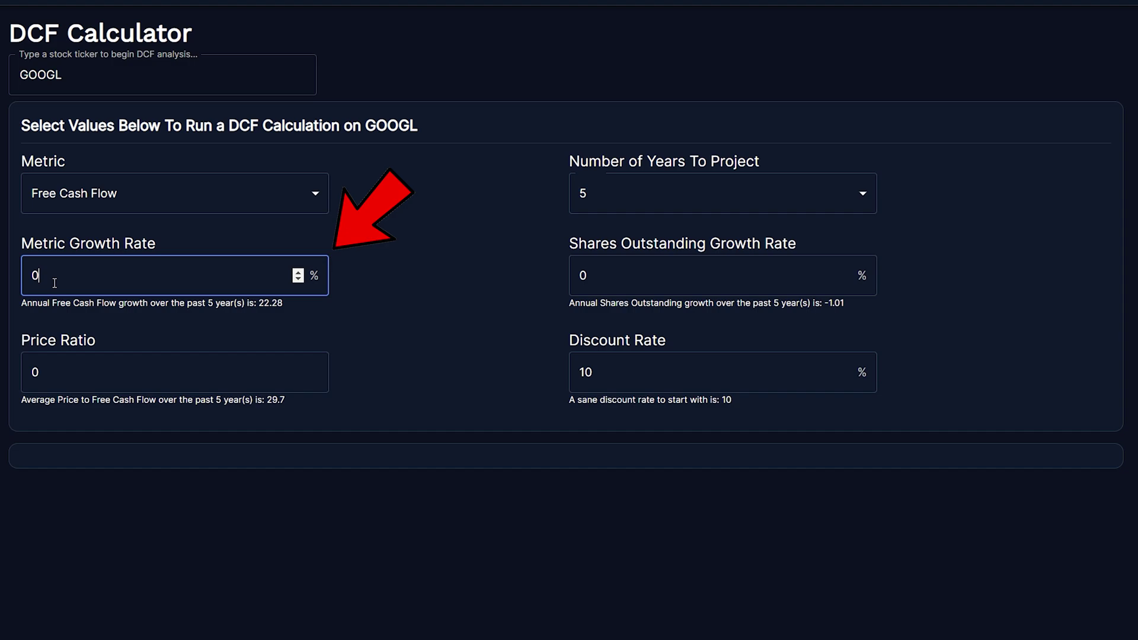
pyautogui.click(197, 298)
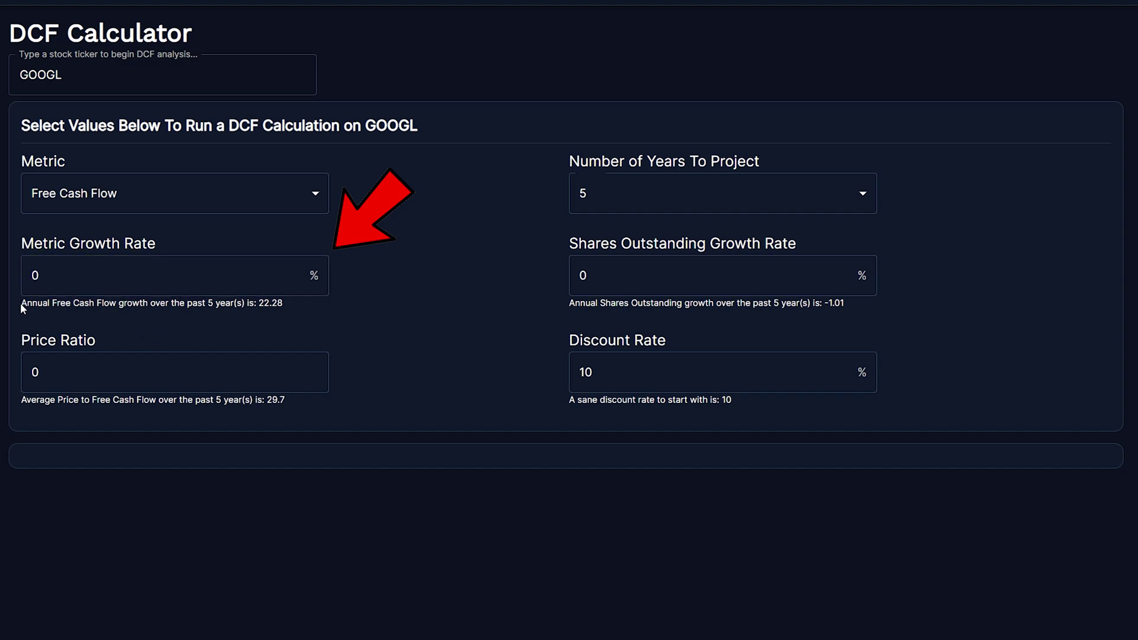
pyautogui.moveTo(21, 305); pyautogui.dragTo(271, 311)
pyautogui.click(255, 313)
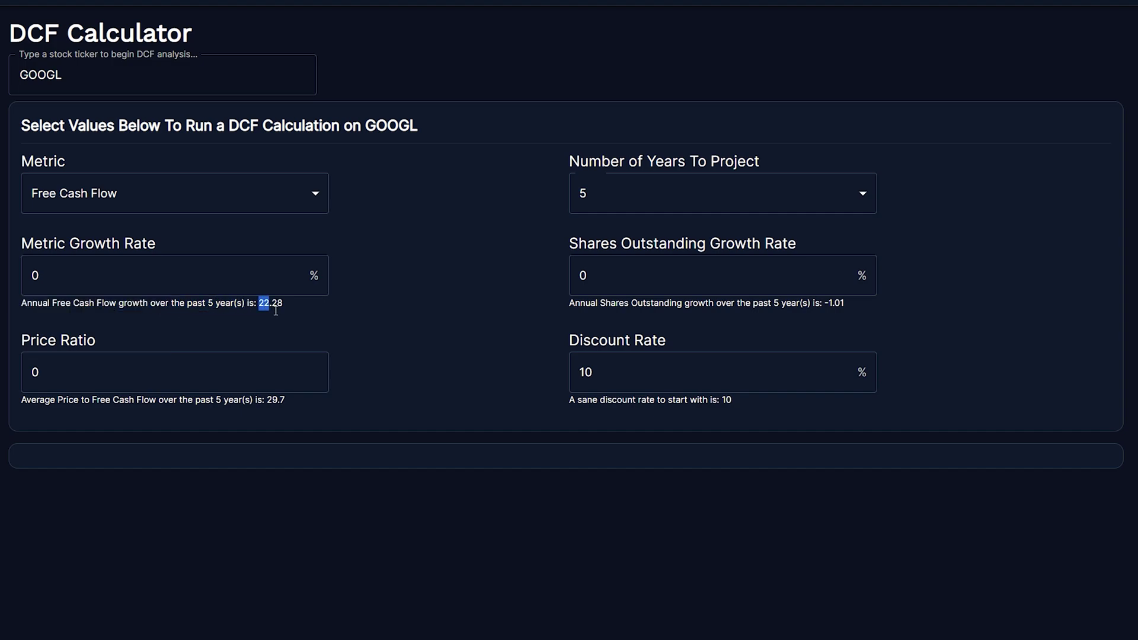
pyautogui.click(285, 312)
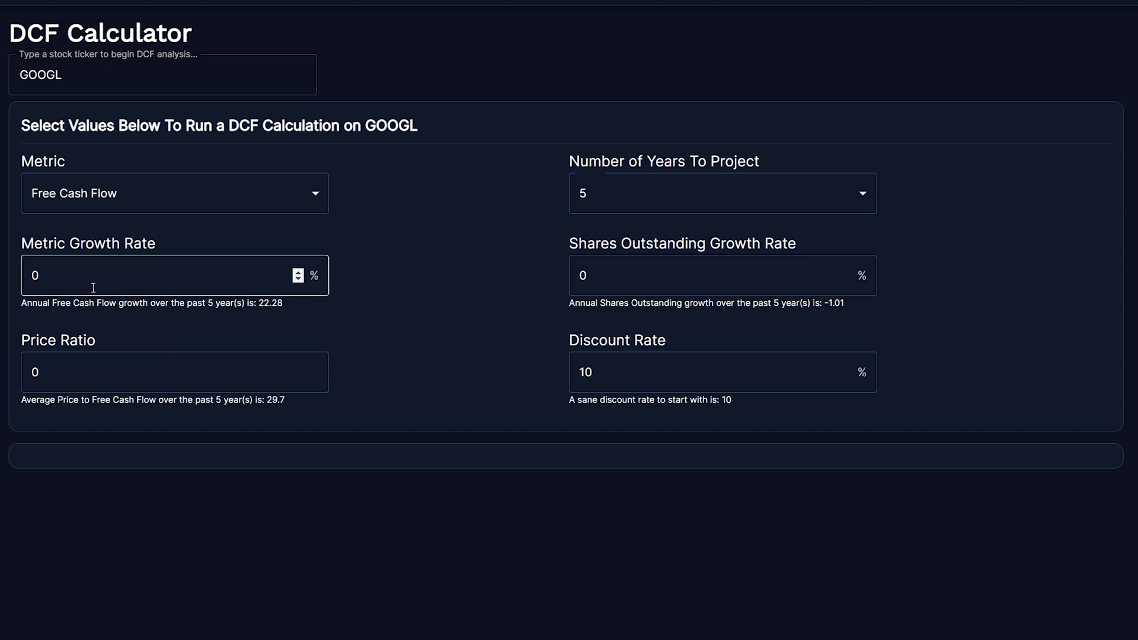
pyautogui.doubleClick(149, 276)
pyautogui.write('10')
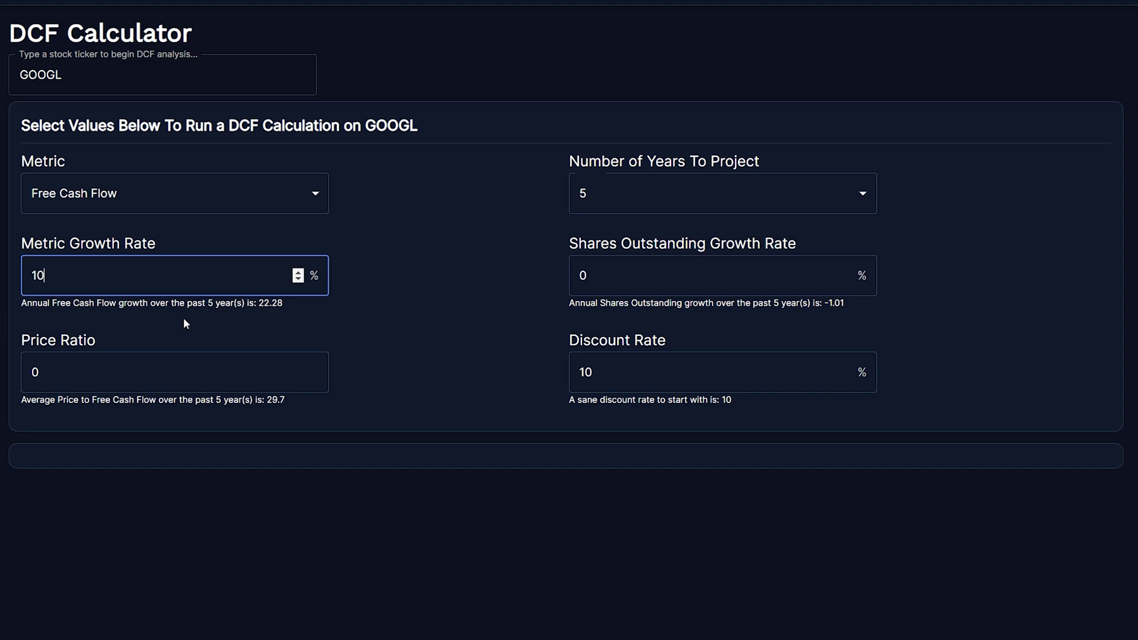
pyautogui.click(340, 329)
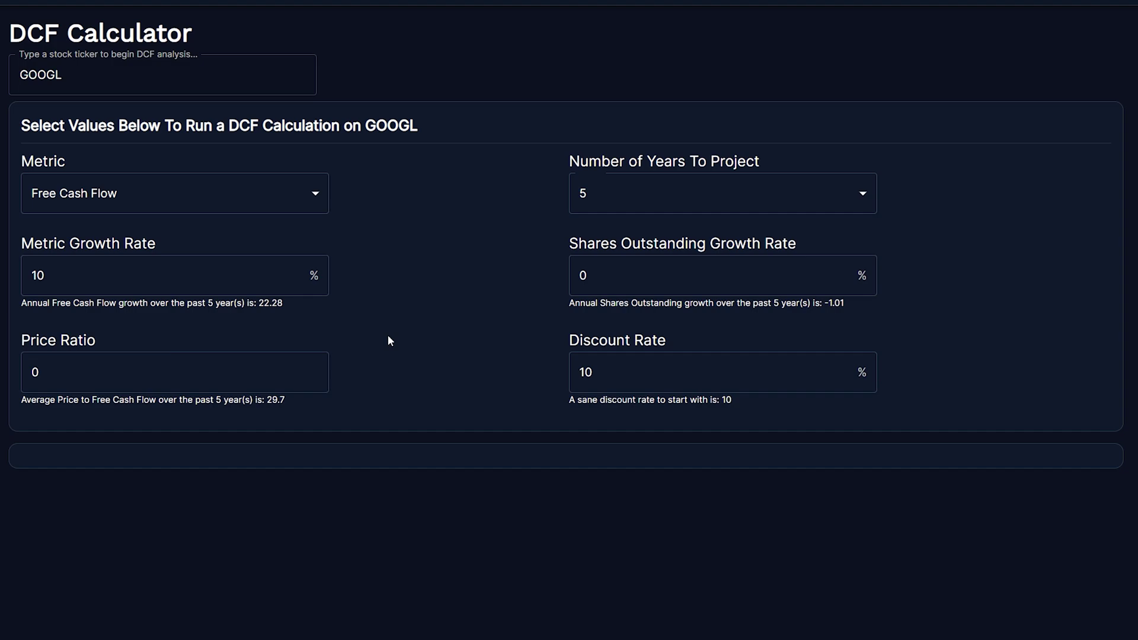
pyautogui.doubleClick(270, 303)
pyautogui.click(333, 323)
# Set the shares outstanding growth rate to -2%, using the past annual share growth figure as reference.
pyautogui.moveTo(569, 252); pyautogui.dragTo(798, 246)
pyautogui.click(795, 240)
pyautogui.moveTo(668, 274); pyautogui.dragTo(551, 279)
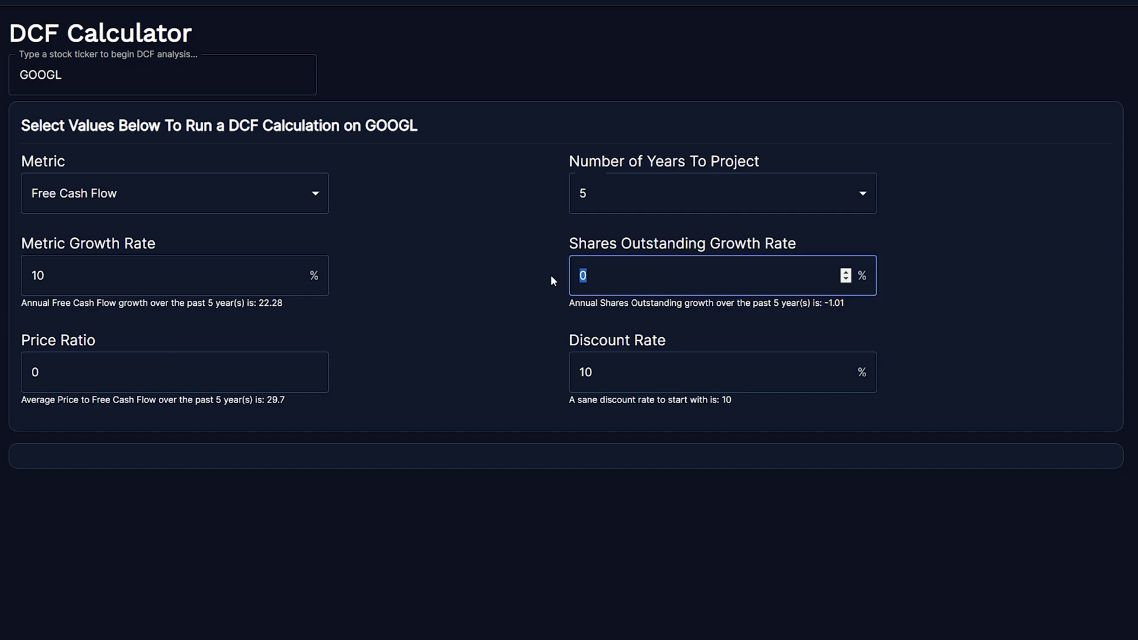
pyautogui.click(522, 270)
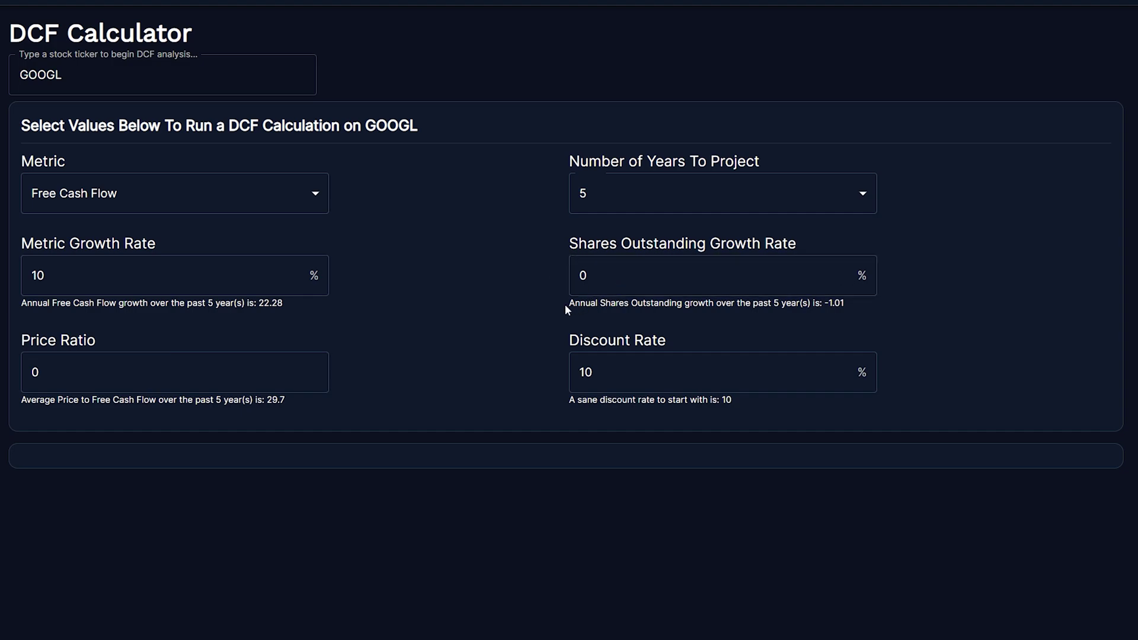
pyautogui.moveTo(567, 304); pyautogui.dragTo(849, 312)
pyautogui.click(865, 316)
pyautogui.click(605, 280)
pyautogui.doubleClick(601, 279)
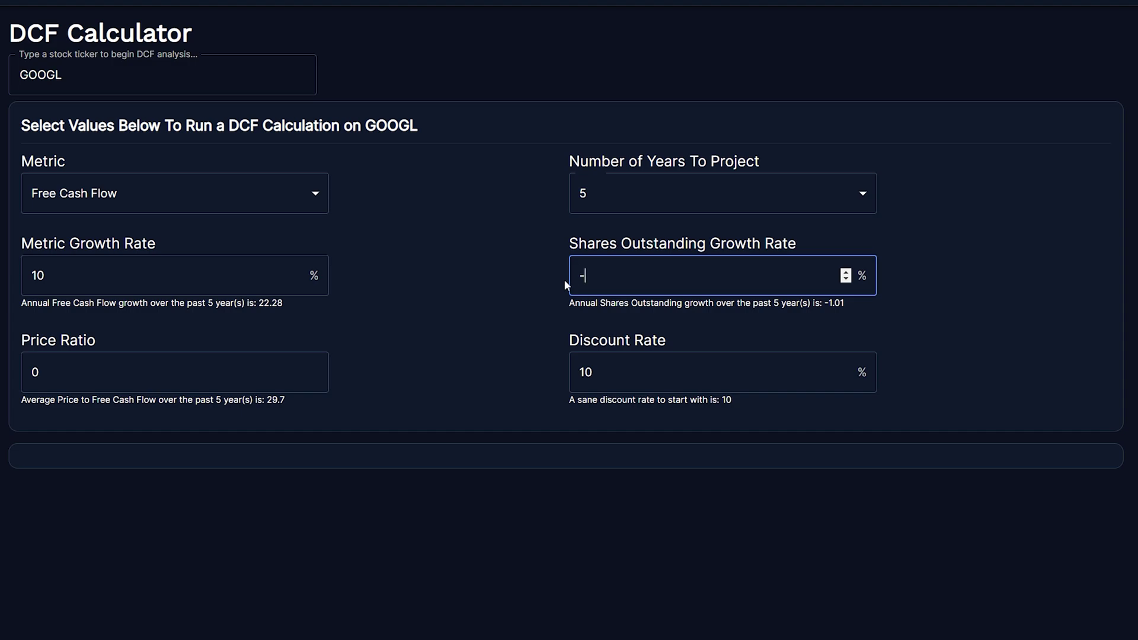
pyautogui.write('-2')
pyautogui.click(498, 280)
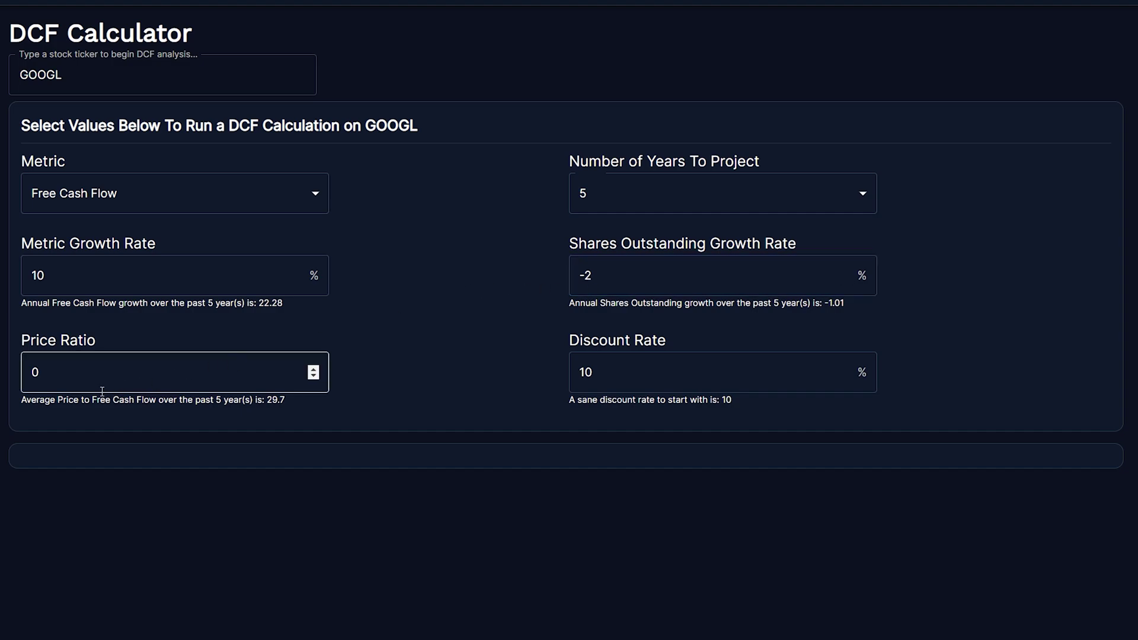
# Set the price ratio to 20, using the average historical price to free cash flow as reference.
pyautogui.moveTo(96, 341); pyautogui.dragTo(43, 350)
pyautogui.click(54, 351)
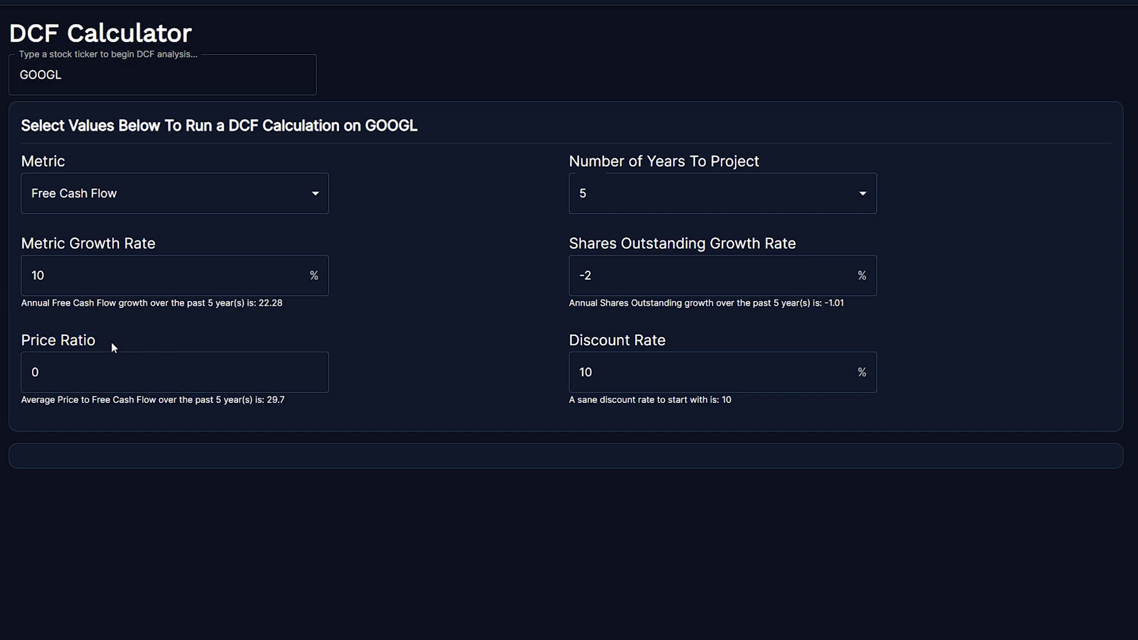
pyautogui.moveTo(22, 402); pyautogui.dragTo(291, 403)
pyautogui.click(277, 406)
pyautogui.click(291, 403)
pyautogui.click(57, 378)
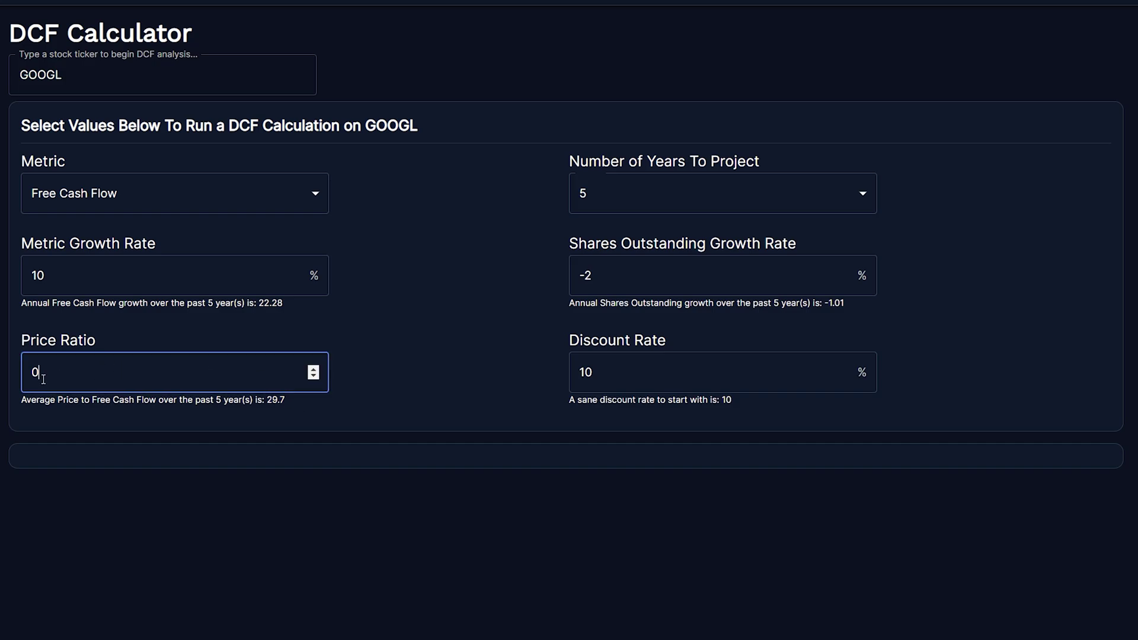
pyautogui.hotkey('ctrl', 'a')
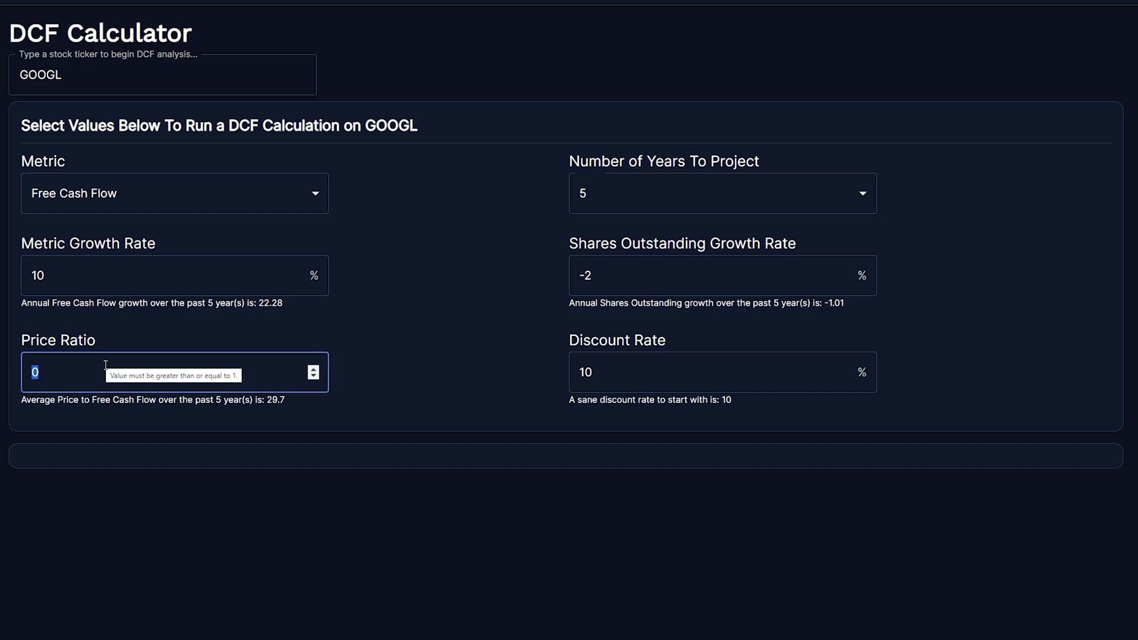
pyautogui.write('20')
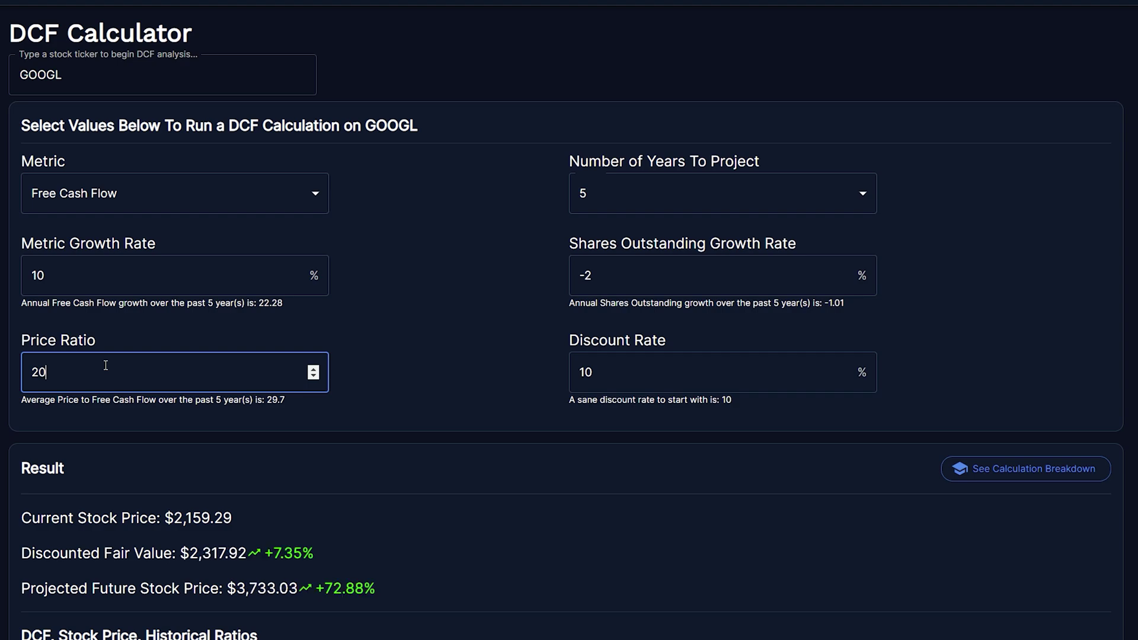
pyautogui.click(347, 338)
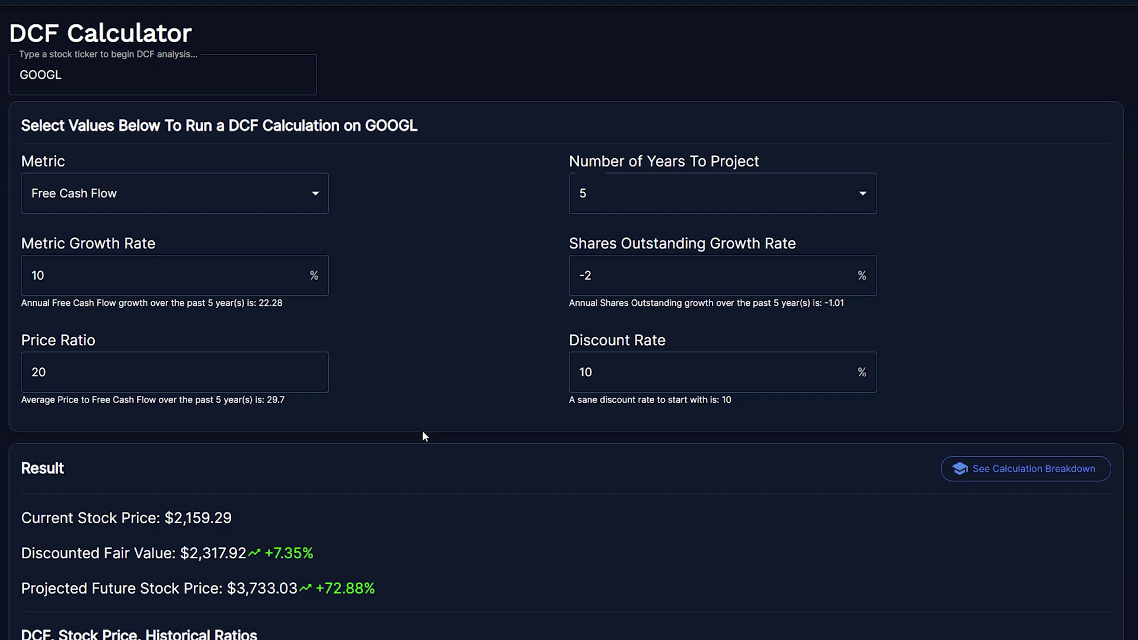
pyautogui.moveTo(216, 400); pyautogui.dragTo(245, 400)
pyautogui.click(246, 400)
pyautogui.moveTo(568, 341); pyautogui.dragTo(673, 347)
pyautogui.click(722, 347)
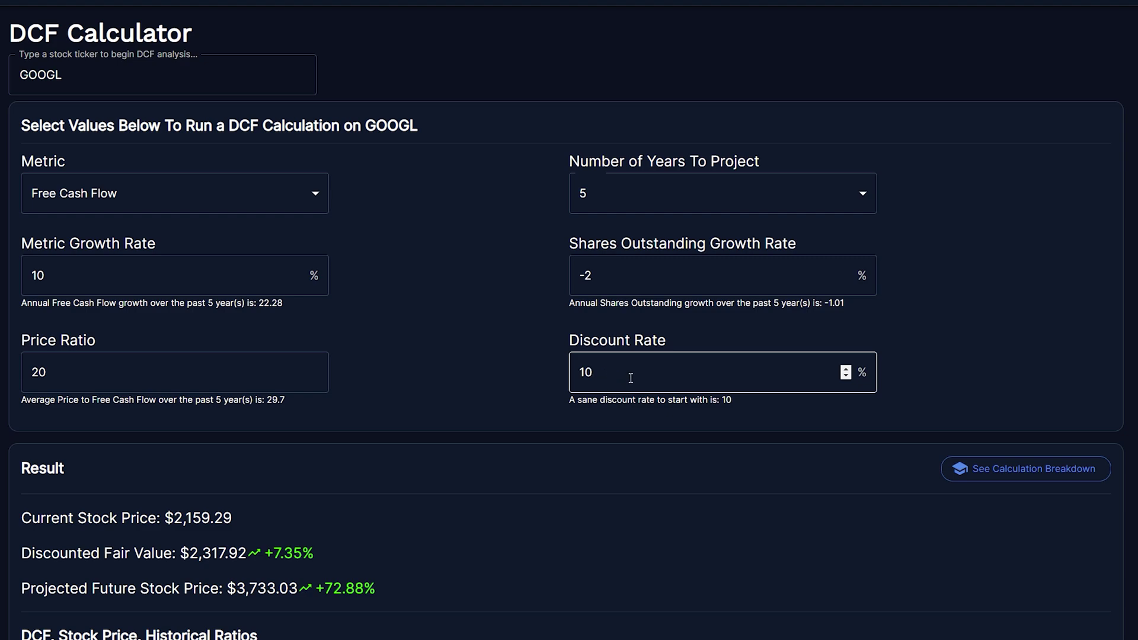
pyautogui.click(423, 344)
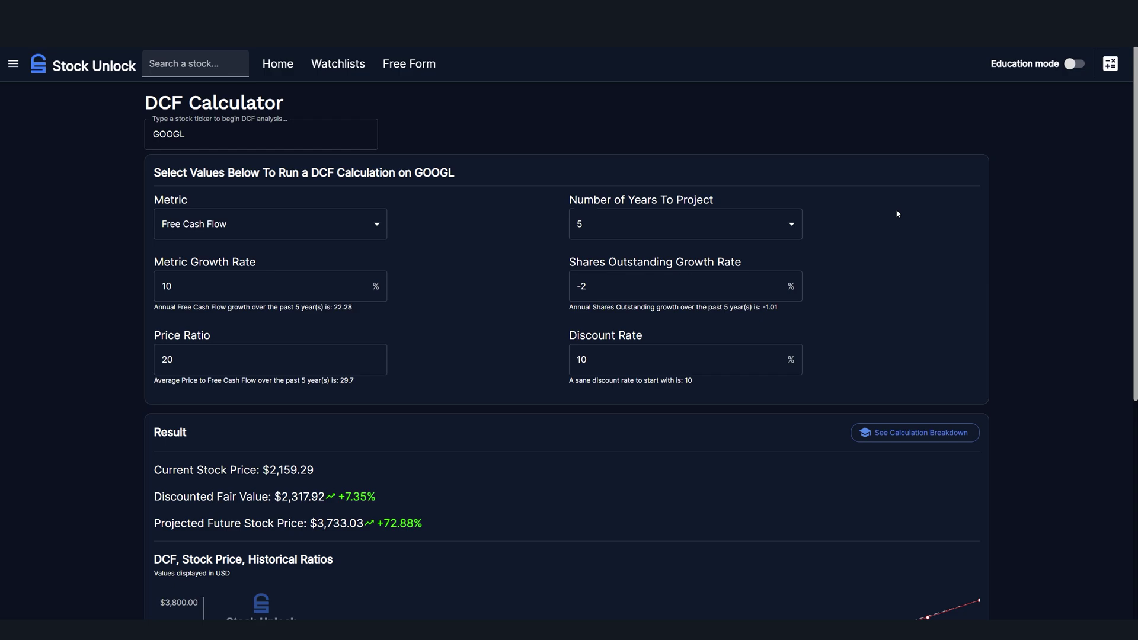
# Read the Education mode explanation of Shares Outstanding Growth Rate, leaving Education mode switched off again.
pyautogui.click(1077, 65)
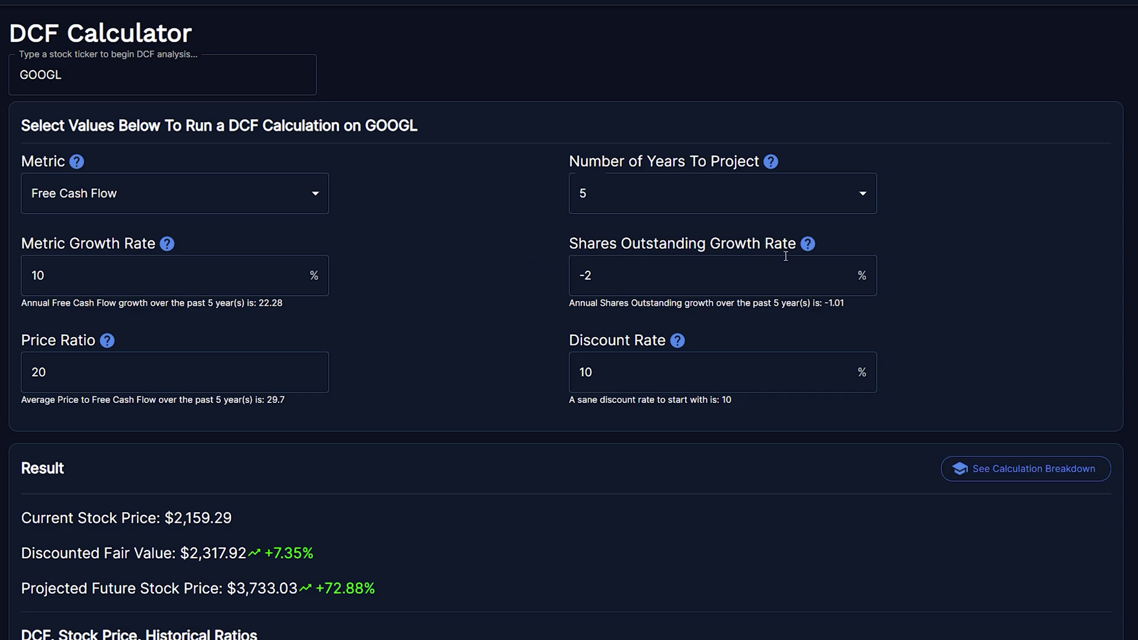
pyautogui.click(807, 244)
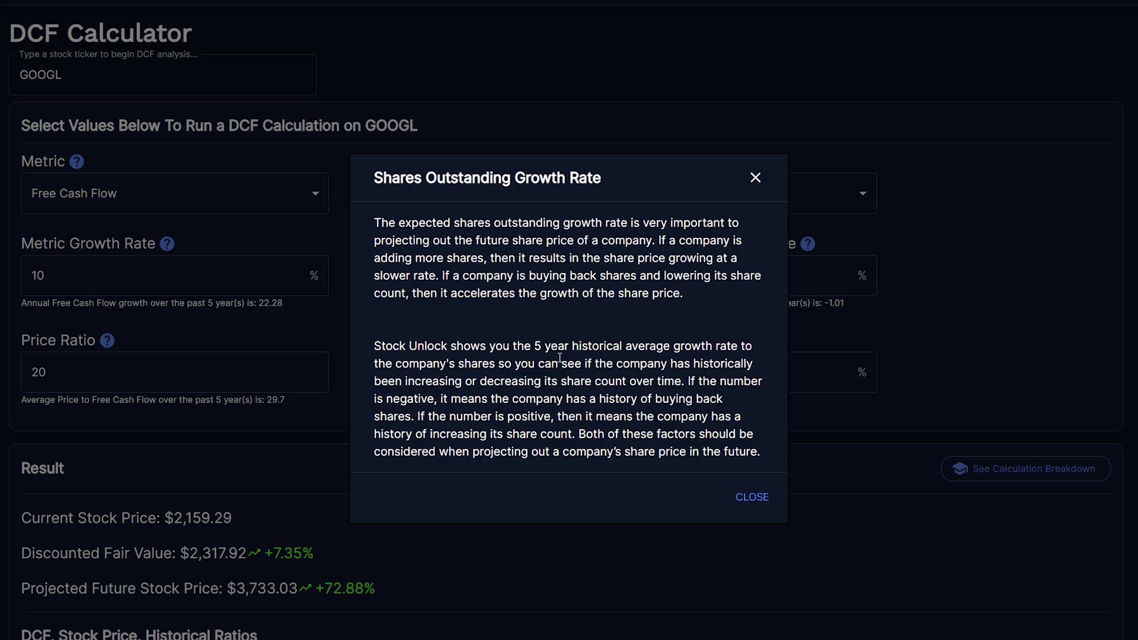
pyautogui.press('Escape')
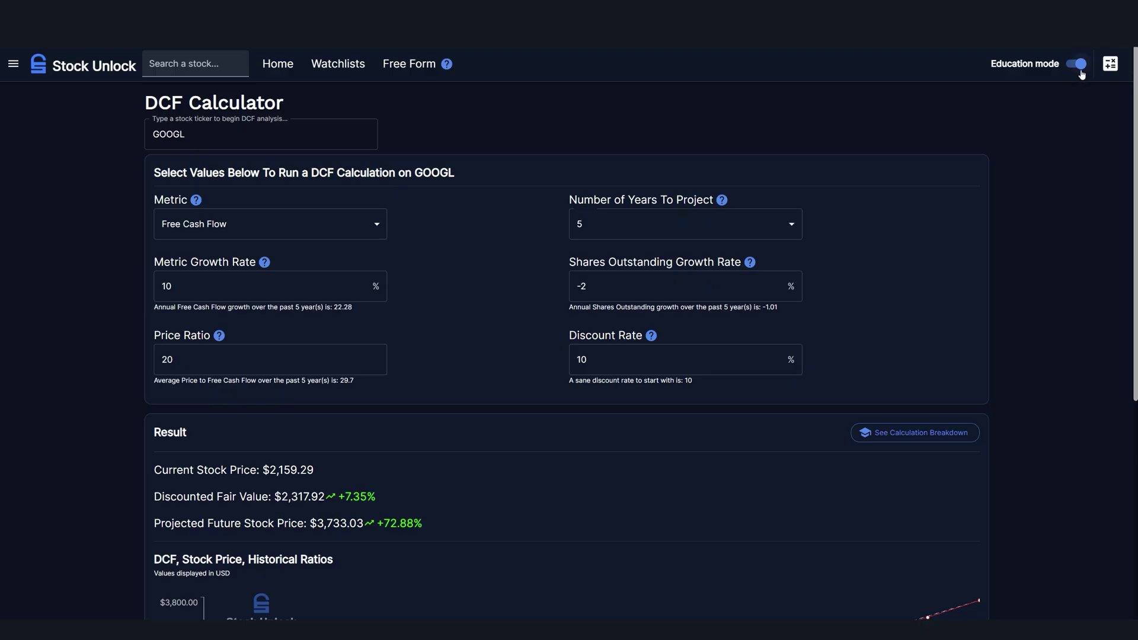
pyautogui.click(1080, 65)
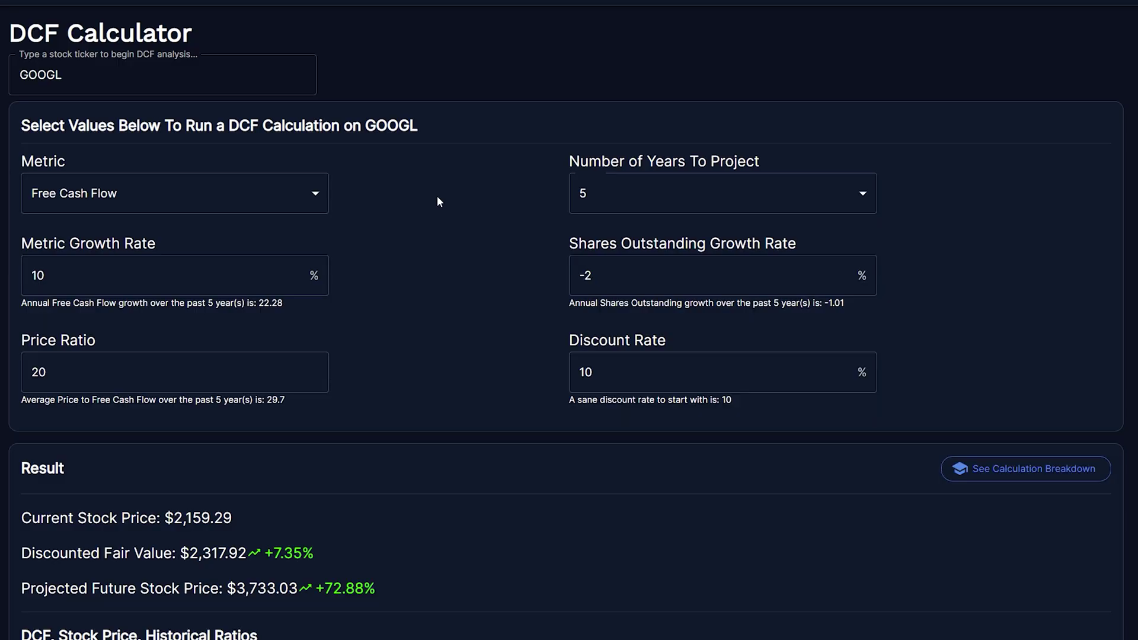
# Compare GOOGL's current stock price with its discounted fair value and the percentage difference in the DCF result.
pyautogui.scroll(-3, 540, 275)
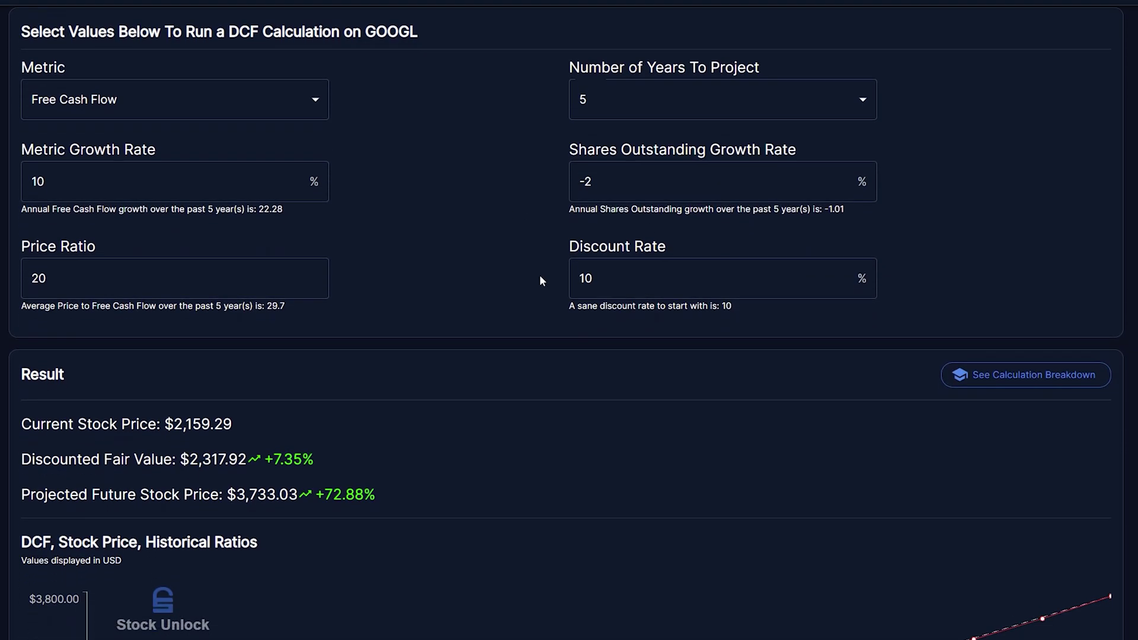
pyautogui.scroll(-4, 539, 277)
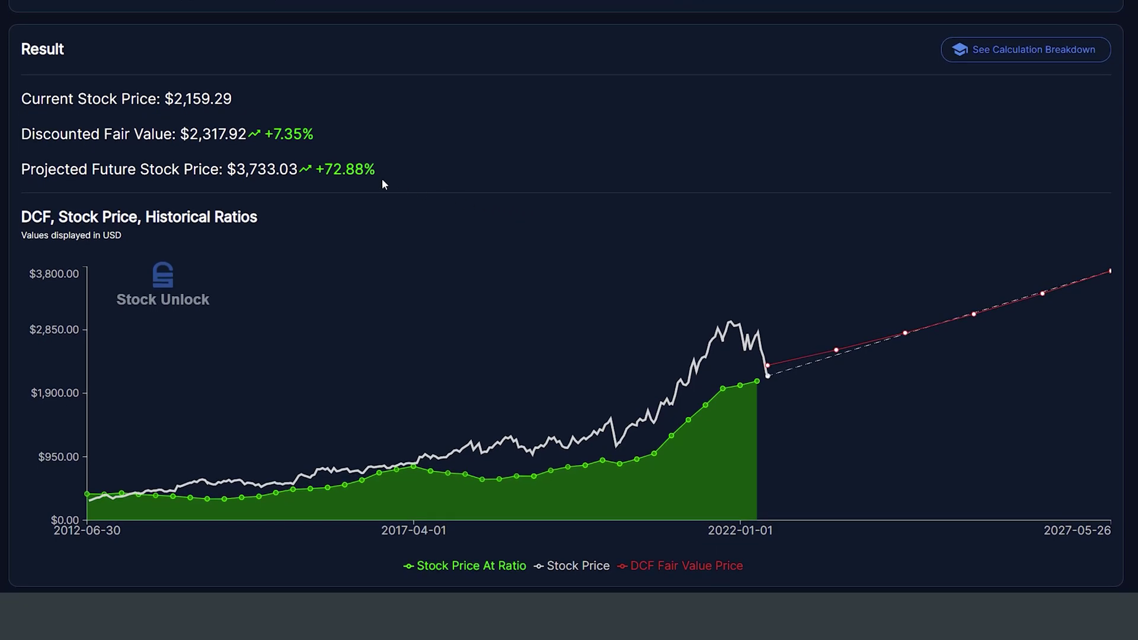
pyautogui.moveTo(22, 104); pyautogui.dragTo(236, 107)
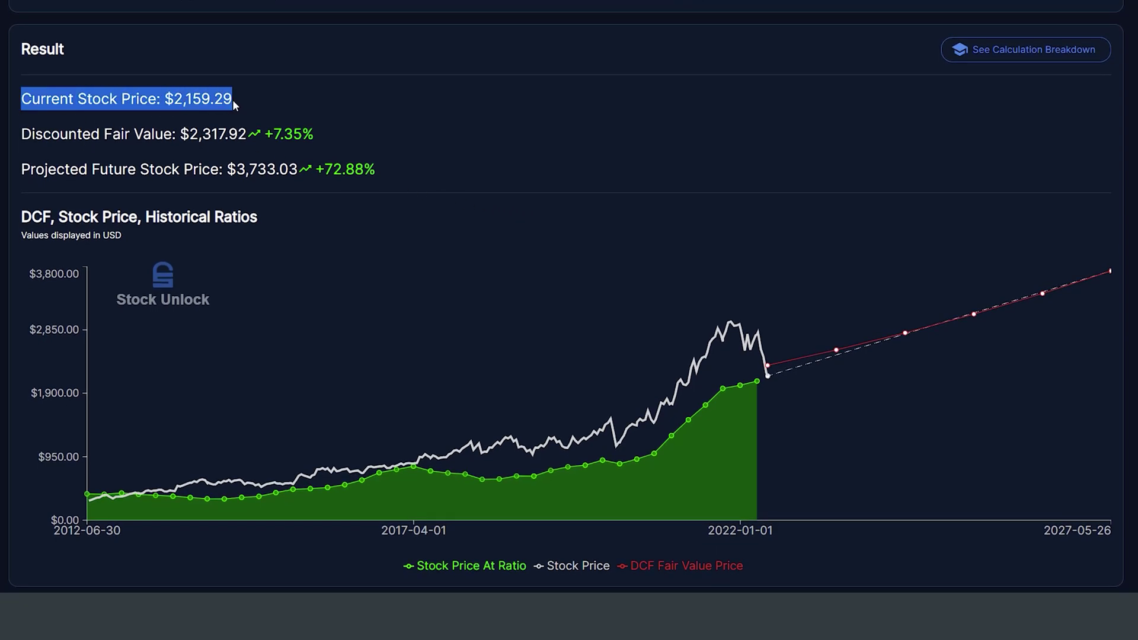
pyautogui.click(233, 102)
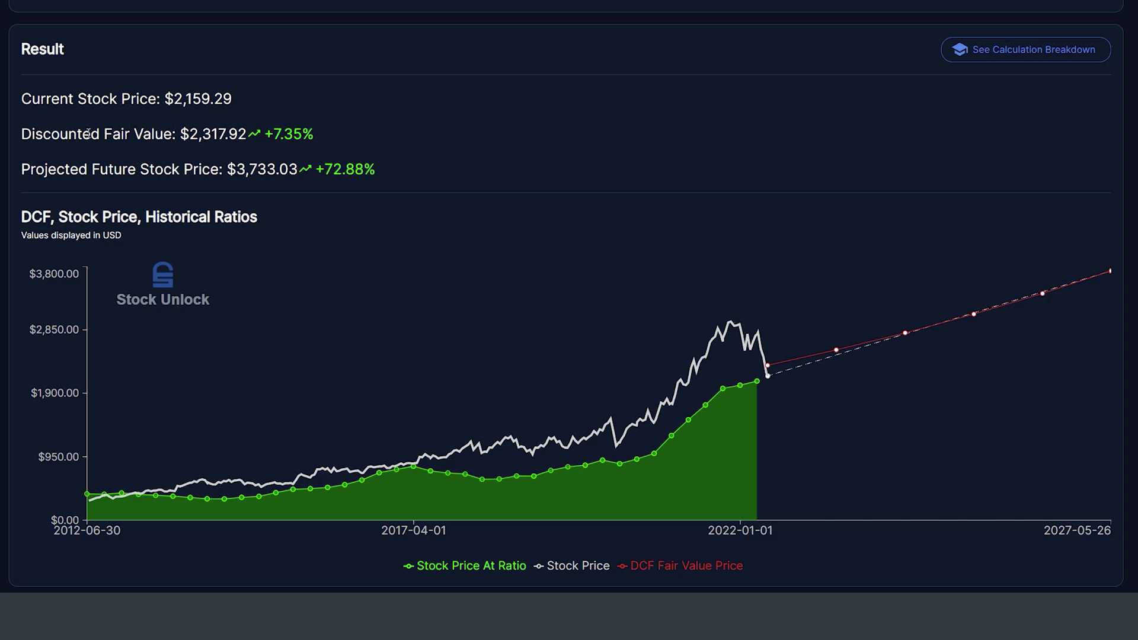
pyautogui.moveTo(27, 141); pyautogui.dragTo(182, 141)
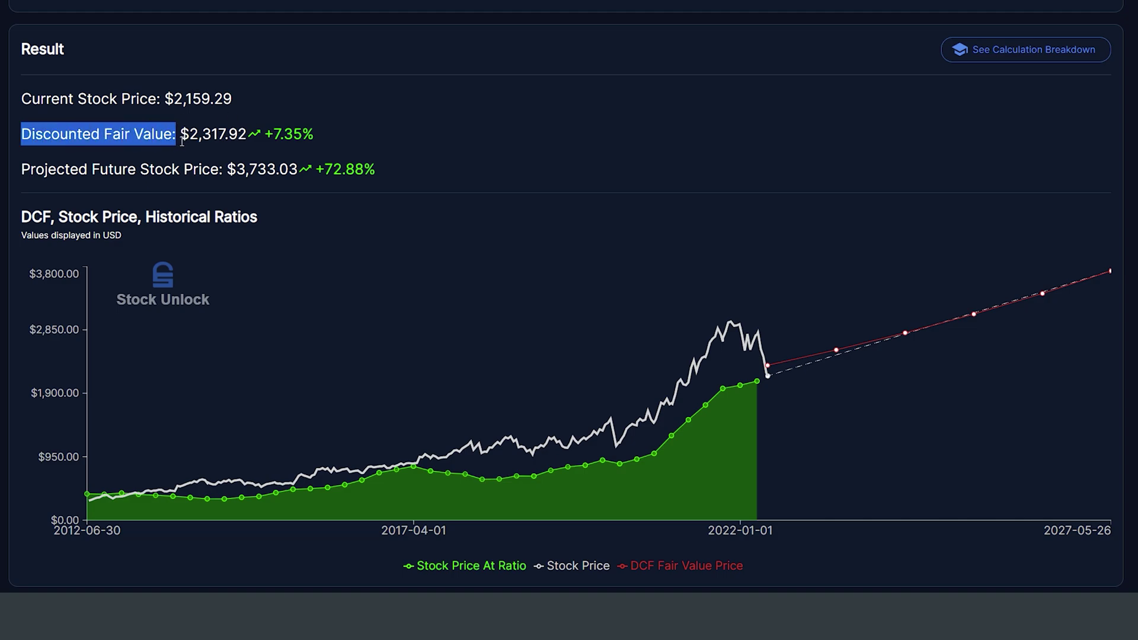
pyautogui.click(182, 142)
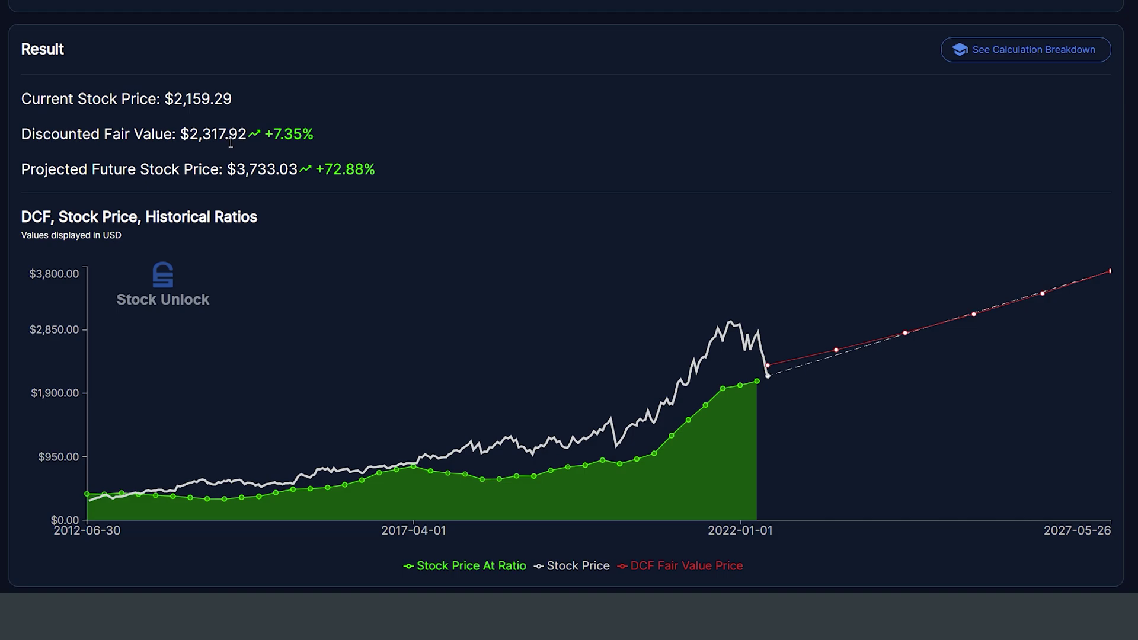
pyautogui.moveTo(264, 141); pyautogui.dragTo(317, 142)
pyautogui.click(317, 143)
pyautogui.moveTo(234, 100); pyautogui.dragTo(173, 101)
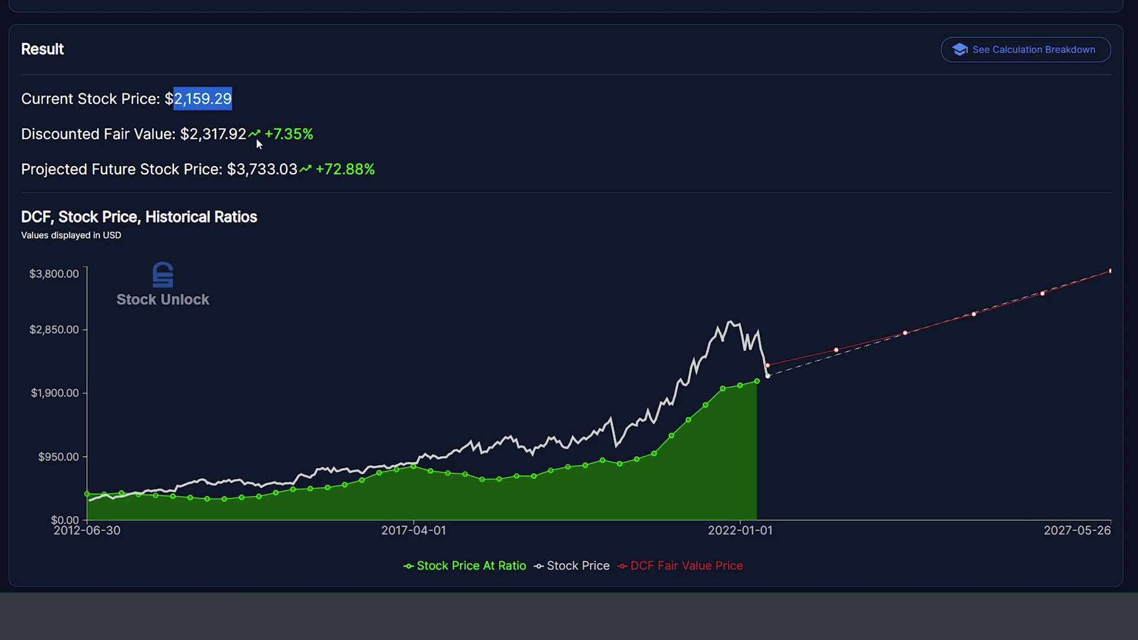
pyautogui.click(244, 136)
pyautogui.moveTo(315, 136); pyautogui.dragTo(180, 138)
pyautogui.click(193, 137)
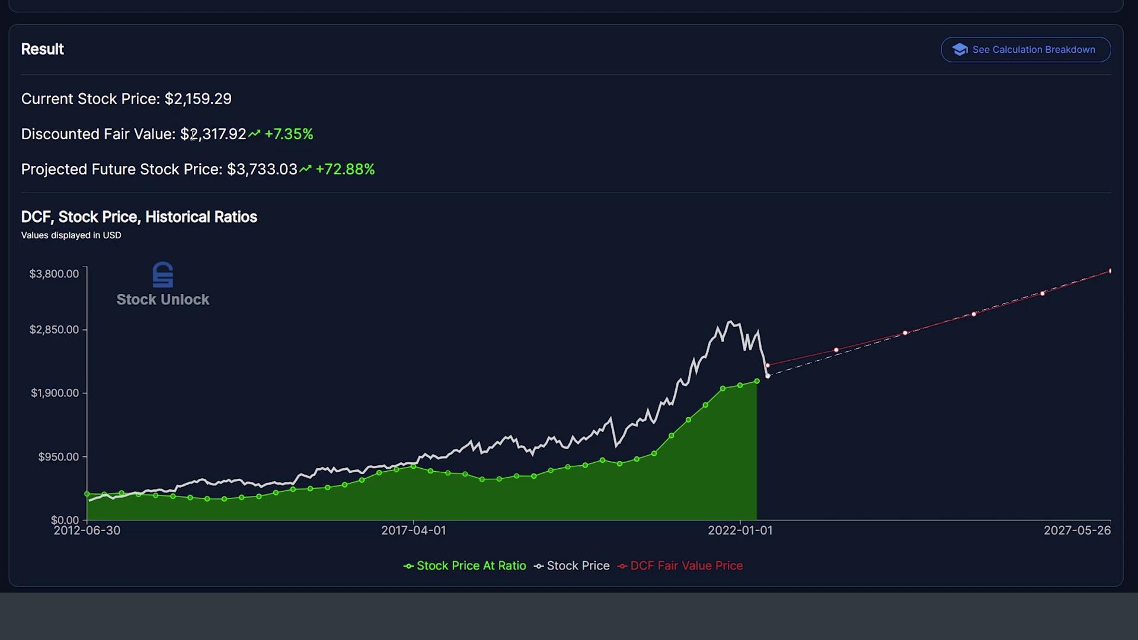
pyautogui.moveTo(232, 102); pyautogui.dragTo(173, 102)
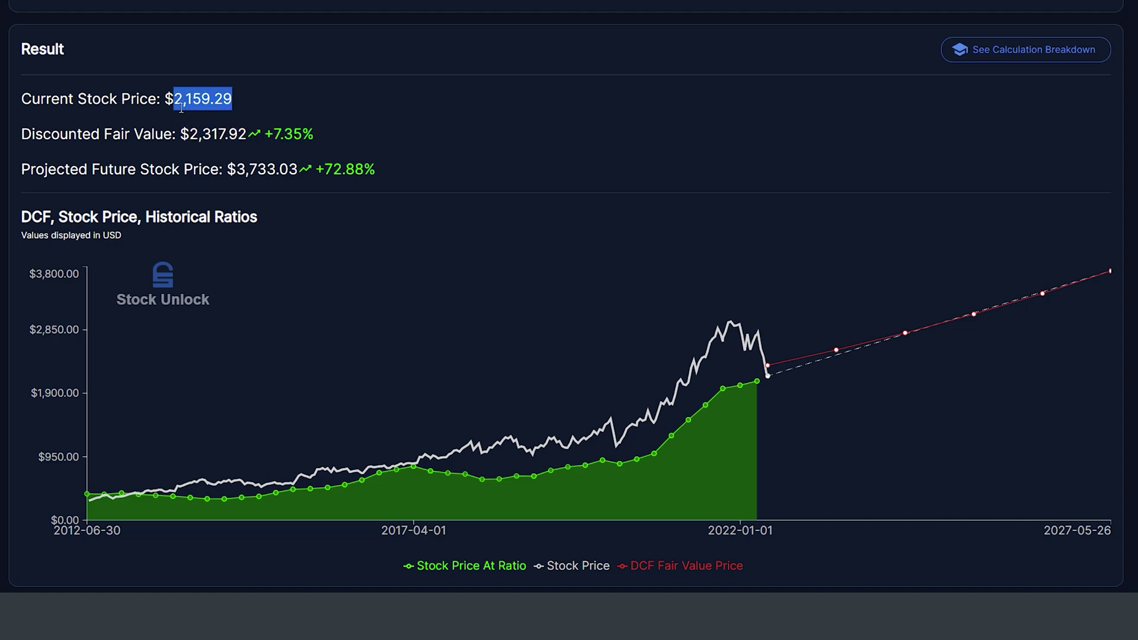
pyautogui.click(218, 119)
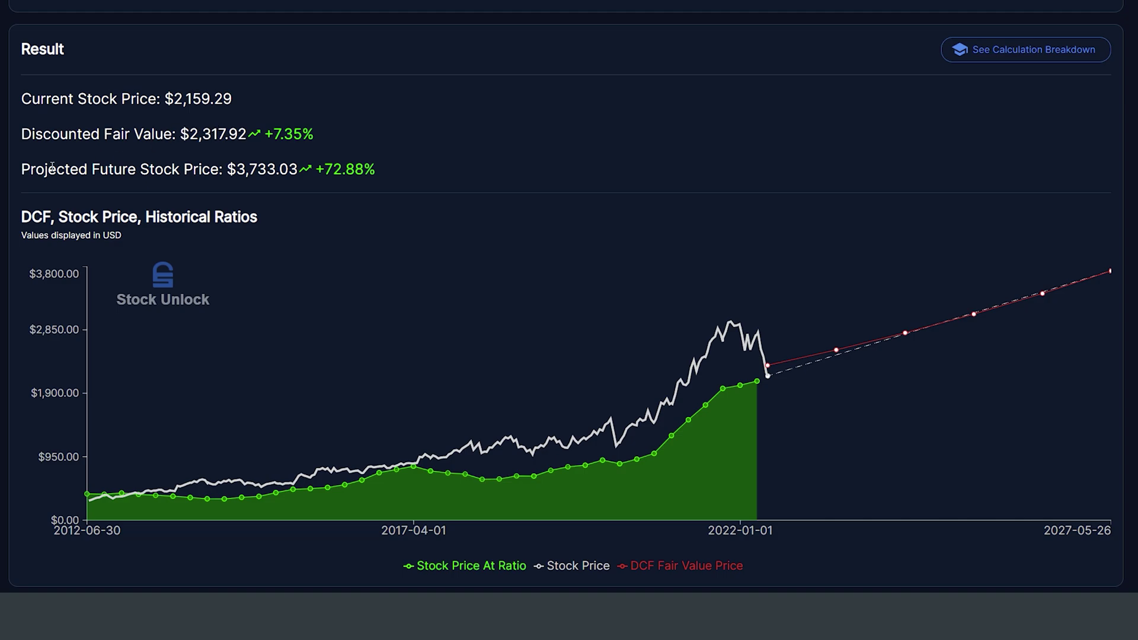
# Read the projected future stock price and its percentage change in the DCF result.
pyautogui.moveTo(27, 176); pyautogui.dragTo(172, 181)
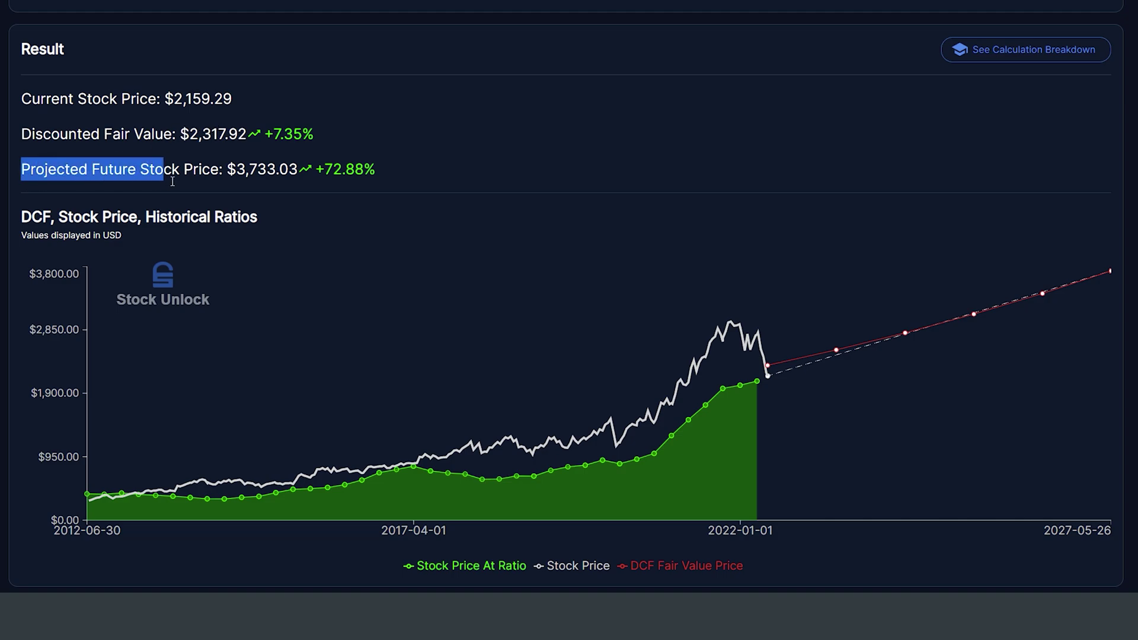
pyautogui.click(210, 183)
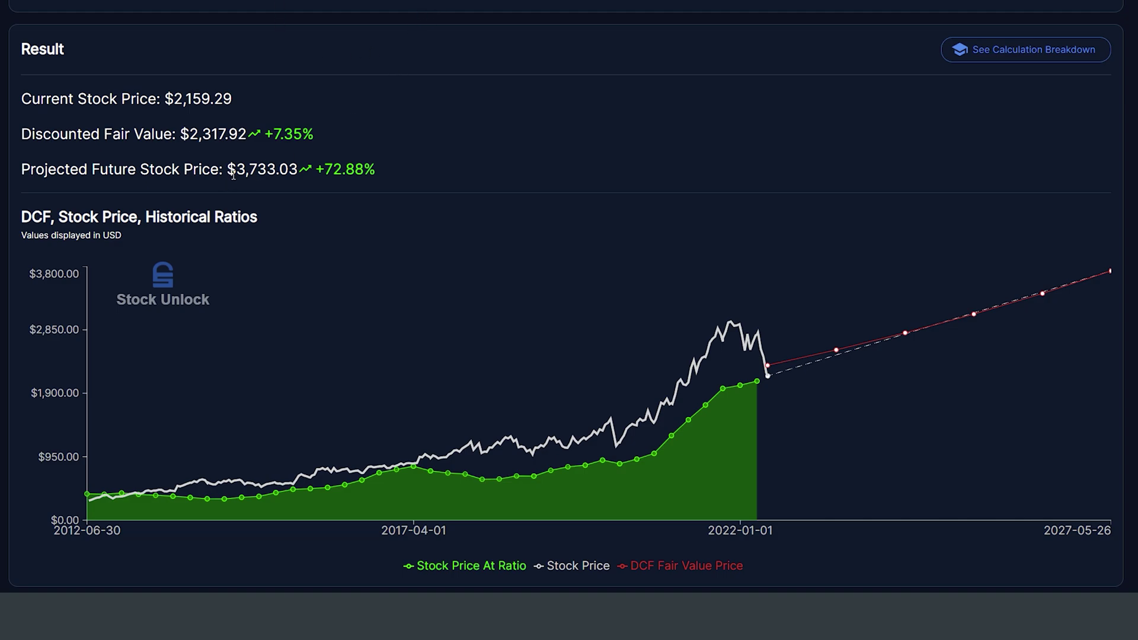
pyautogui.moveTo(227, 172); pyautogui.dragTo(280, 176)
pyautogui.click(292, 176)
pyautogui.click(299, 177)
pyautogui.moveTo(315, 171); pyautogui.dragTo(376, 167)
pyautogui.click(385, 171)
# Read the DCF calculation breakdown, close it, and inspect the final projected point on the price chart.
pyautogui.click(984, 60)
pyautogui.moveTo(162, 74); pyautogui.dragTo(332, 66)
pyautogui.click(332, 67)
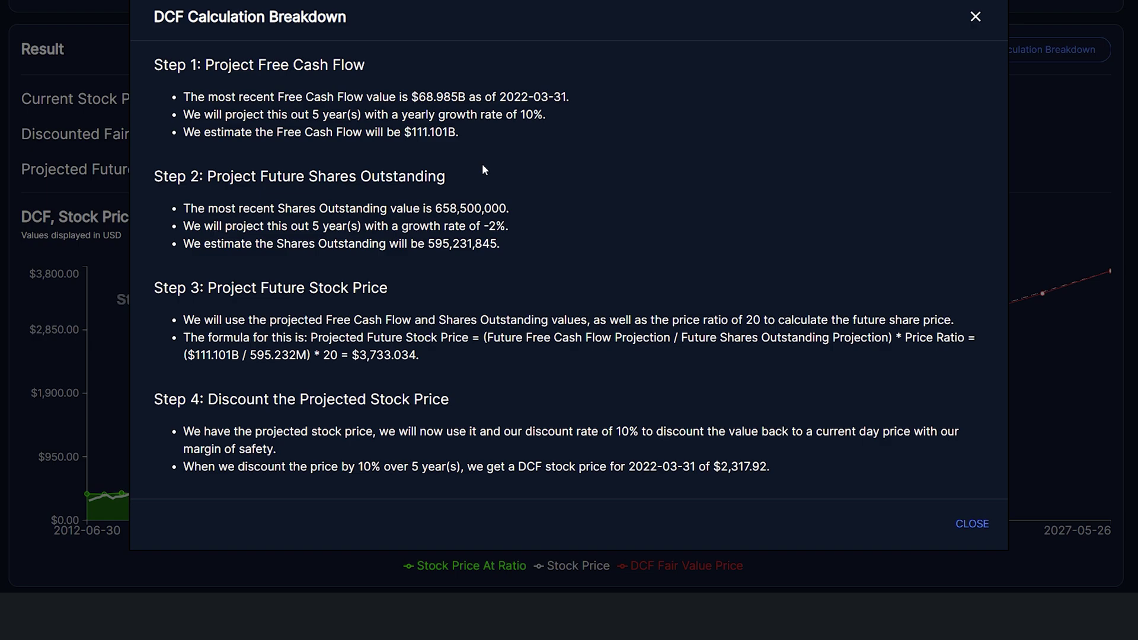
pyautogui.click(976, 19)
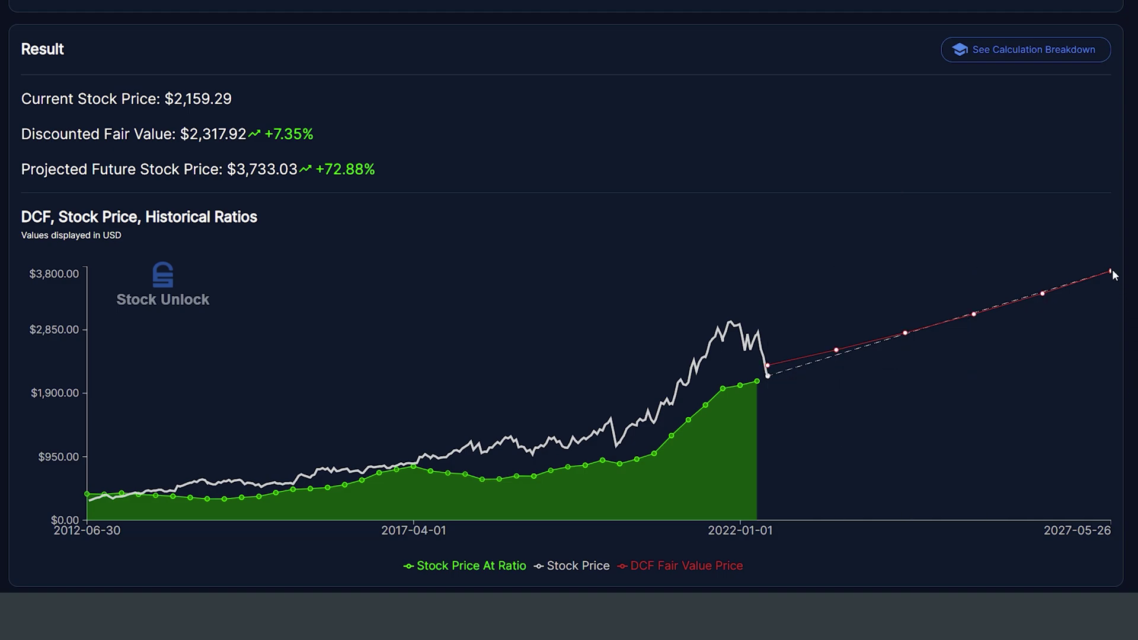
pyautogui.moveTo(1110, 272)
# Set the shares outstanding growth rate to 5%.
pyautogui.scroll(7, 427, 178)
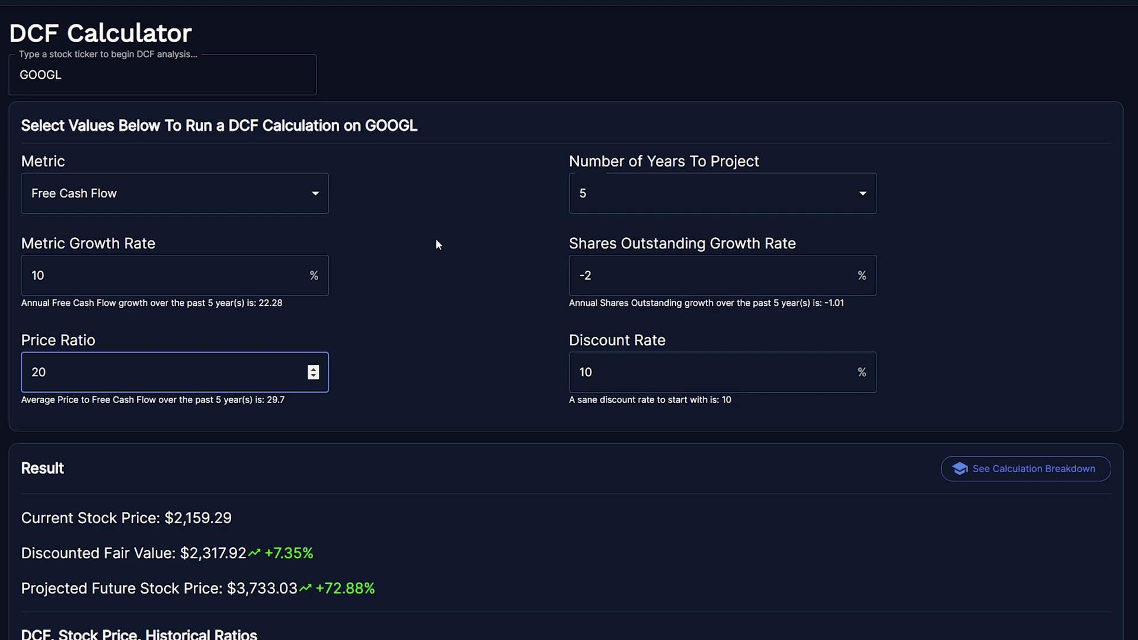
pyautogui.click(500, 303)
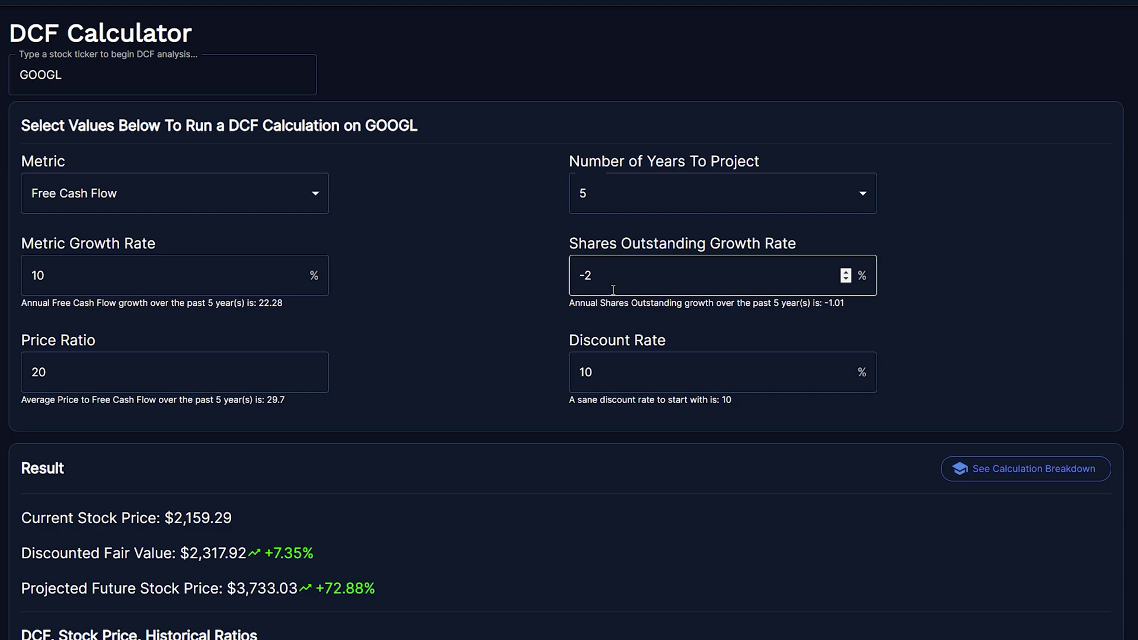
pyautogui.moveTo(599, 285); pyautogui.dragTo(567, 289)
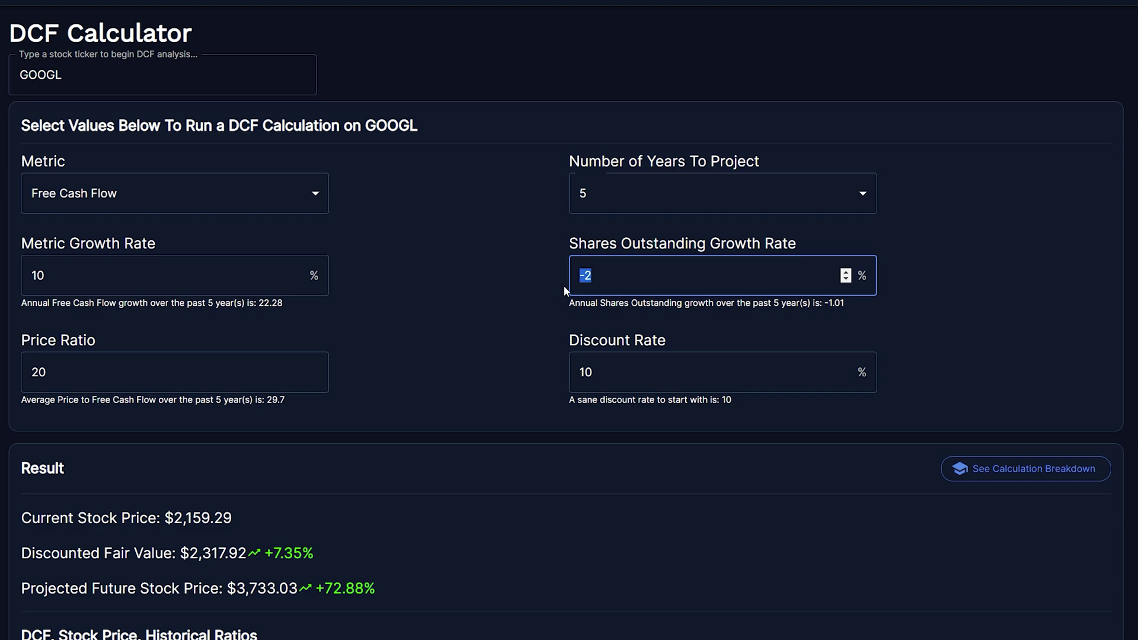
pyautogui.write('5')
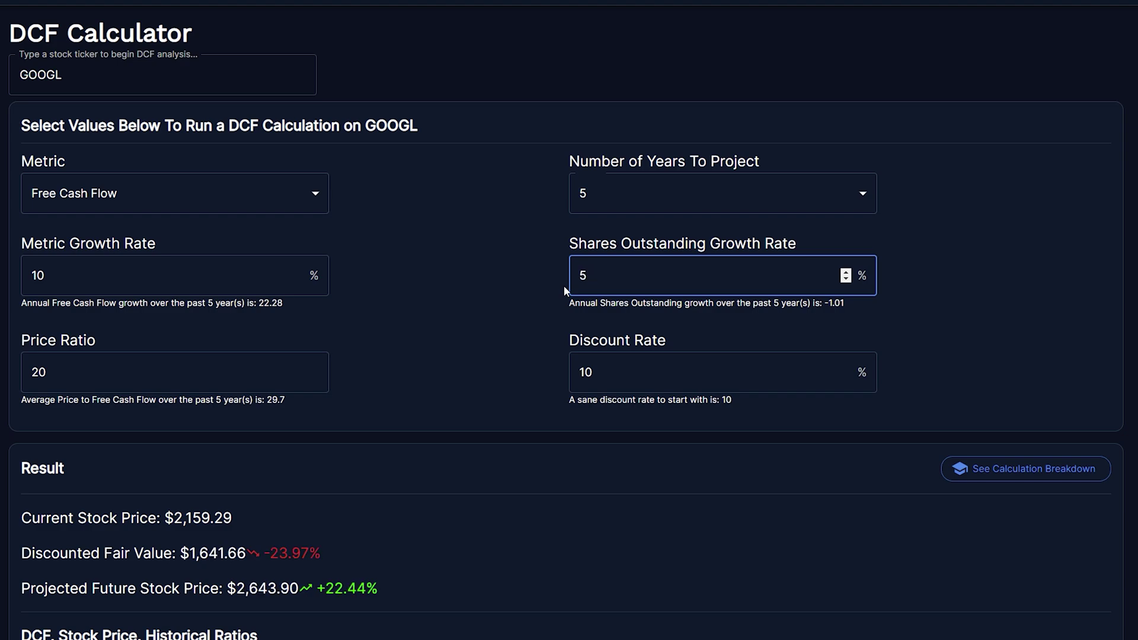
pyautogui.click(553, 279)
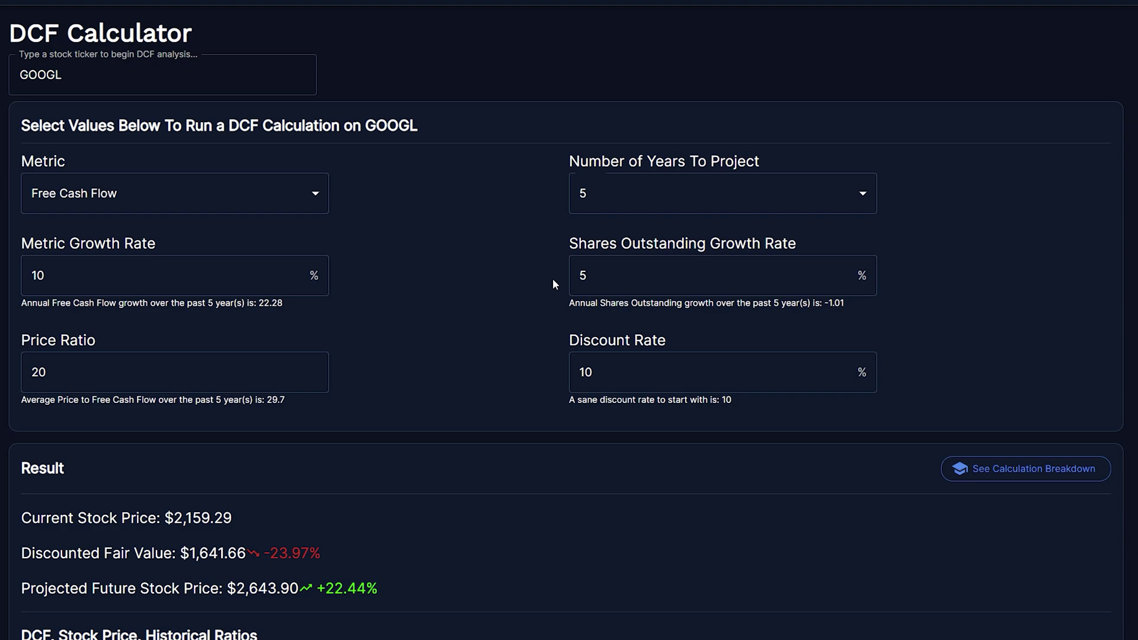
# Check the recalculated discounted fair value percentage and the DCF Fair Value Price line on the chart.
pyautogui.moveTo(323, 557); pyautogui.dragTo(272, 557)
pyautogui.click(303, 560)
pyautogui.scroll(-7, 490, 539)
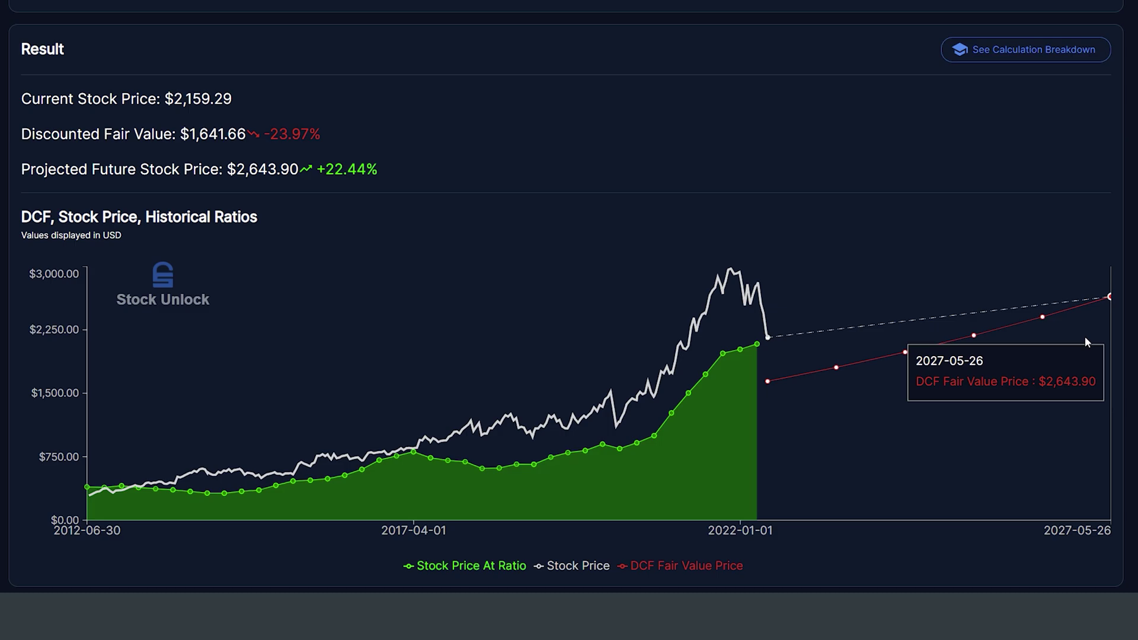
pyautogui.scroll(5, 1055, 311)
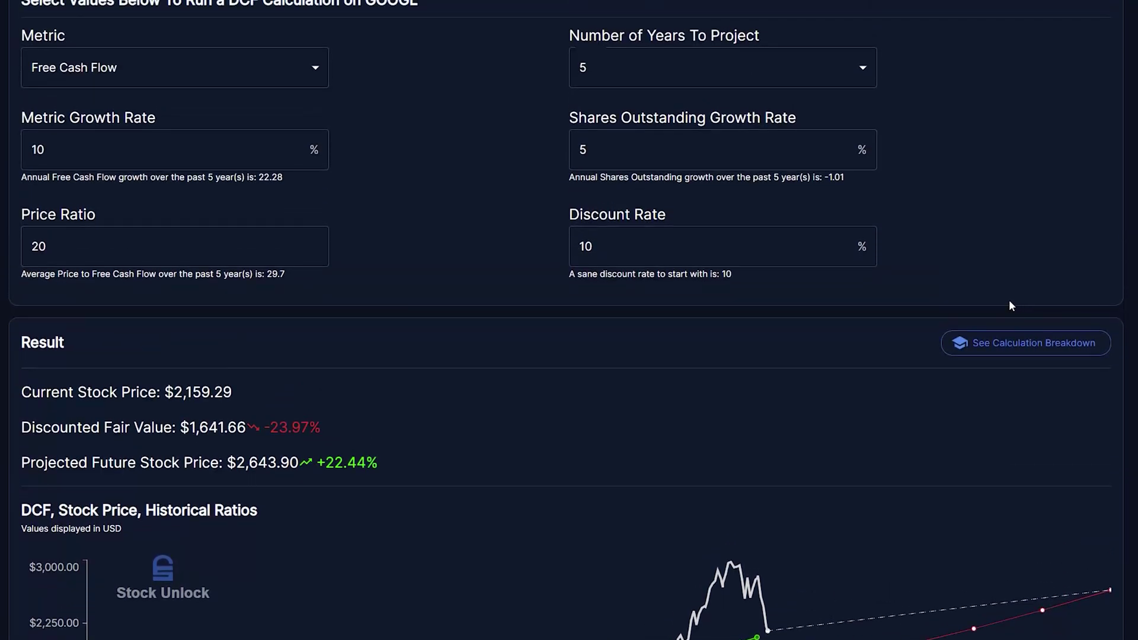
pyautogui.scroll(2, 1011, 356)
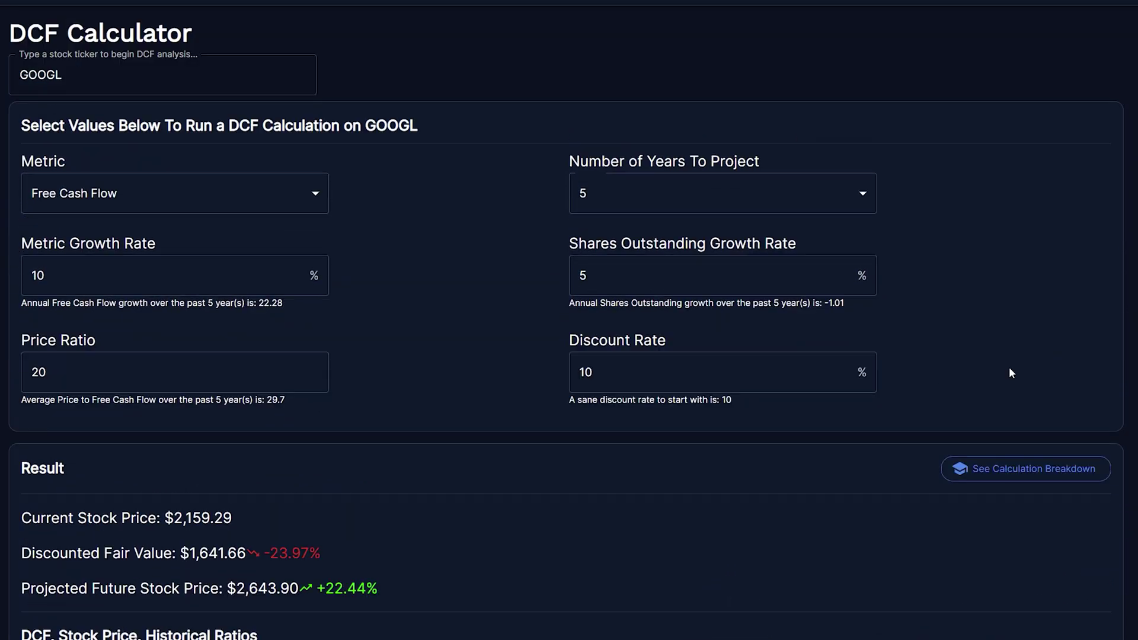